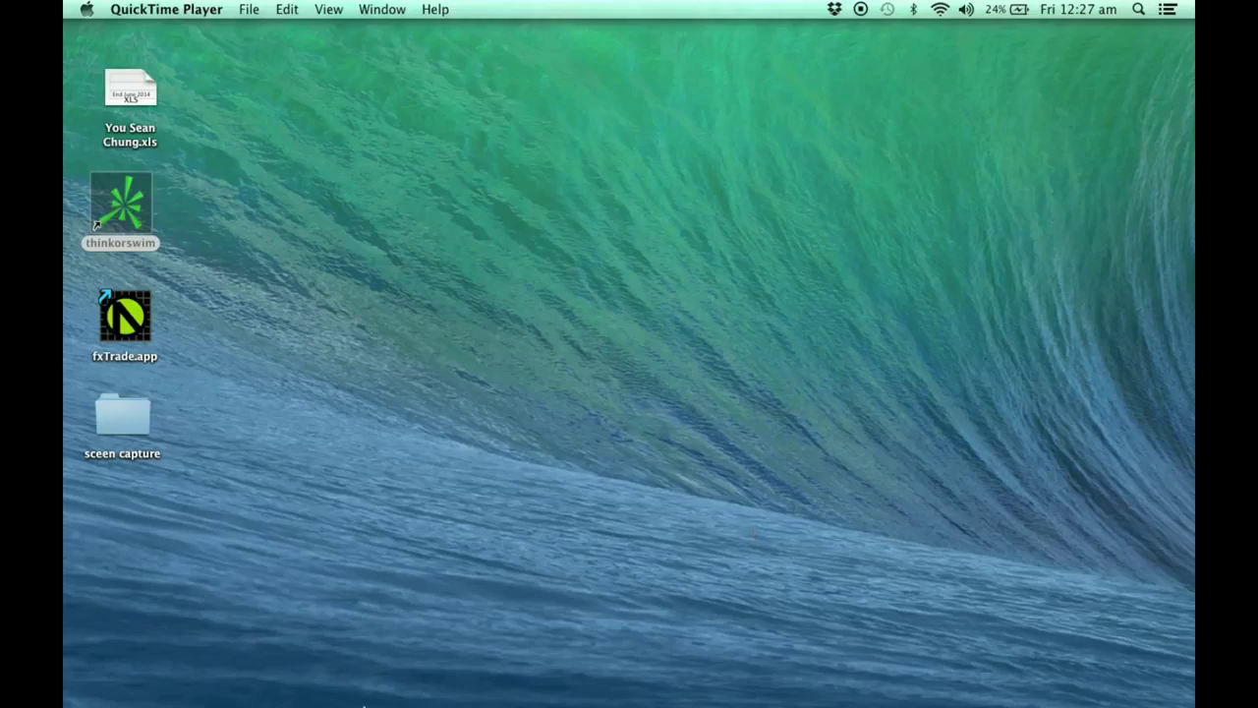
Step: Bring up the macOS Dock to reach the minimized thinkorswim window
{"action": "mouse_move", "coordinate": [810, 678]}
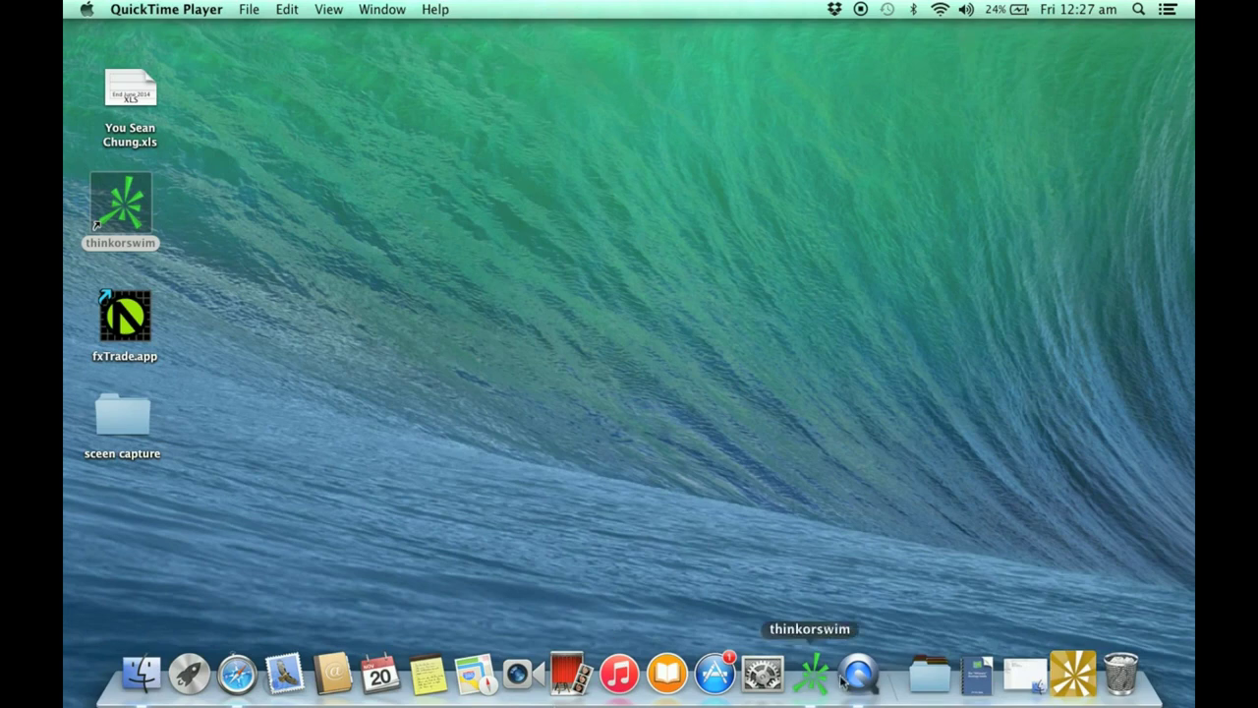
Step: Restore thinkorswim, briefly show and hide the account sidebar, then go to the Trade page
{"action": "left_click", "coordinate": [1063, 671]}
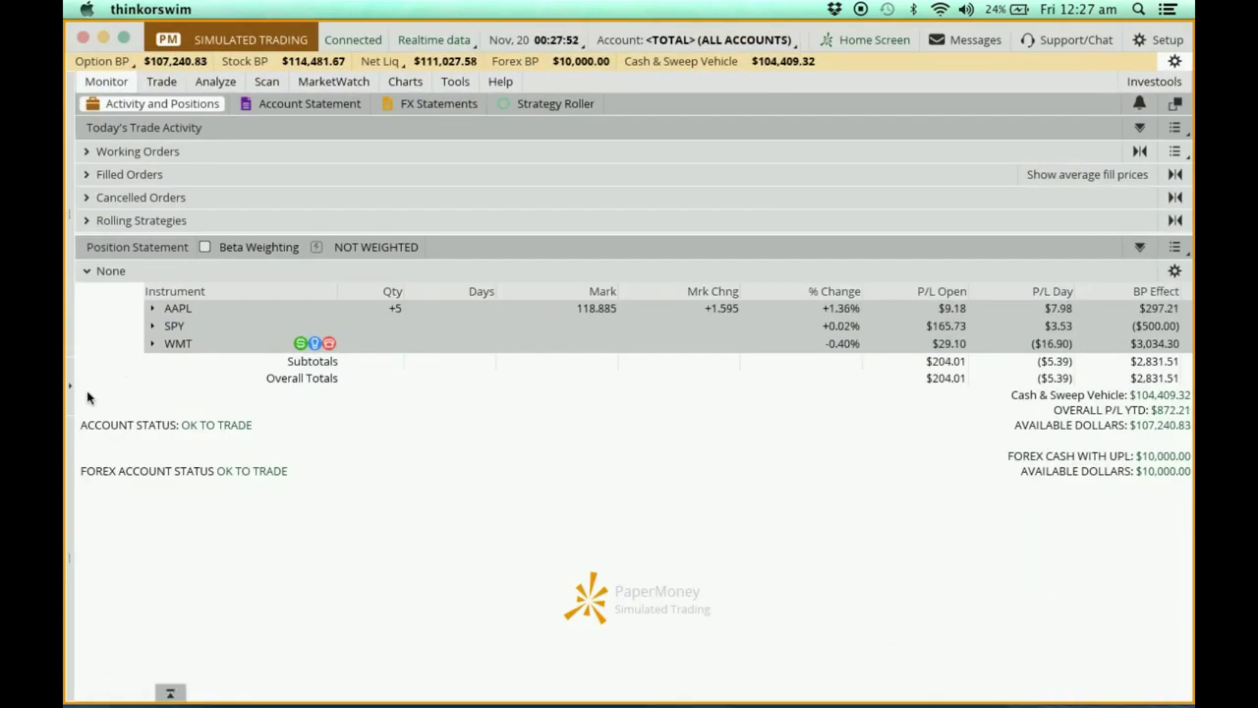
{"action": "left_click", "coordinate": [70, 393]}
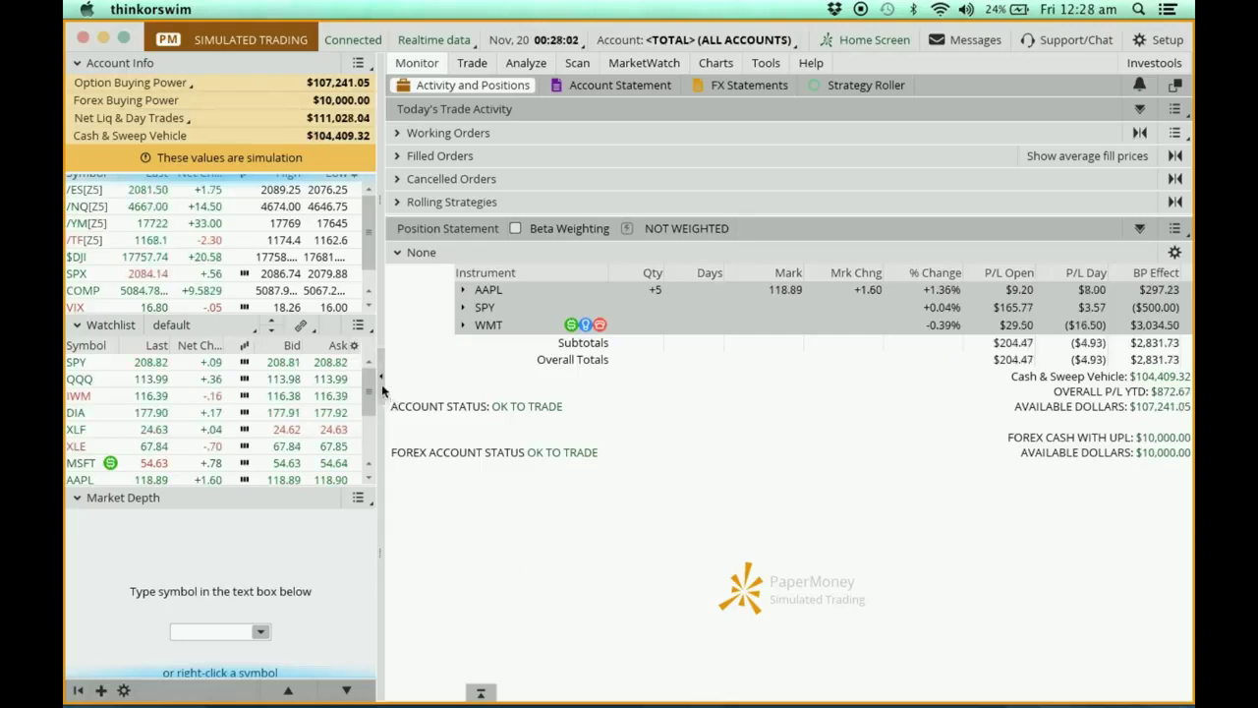
{"action": "left_click", "coordinate": [382, 390]}
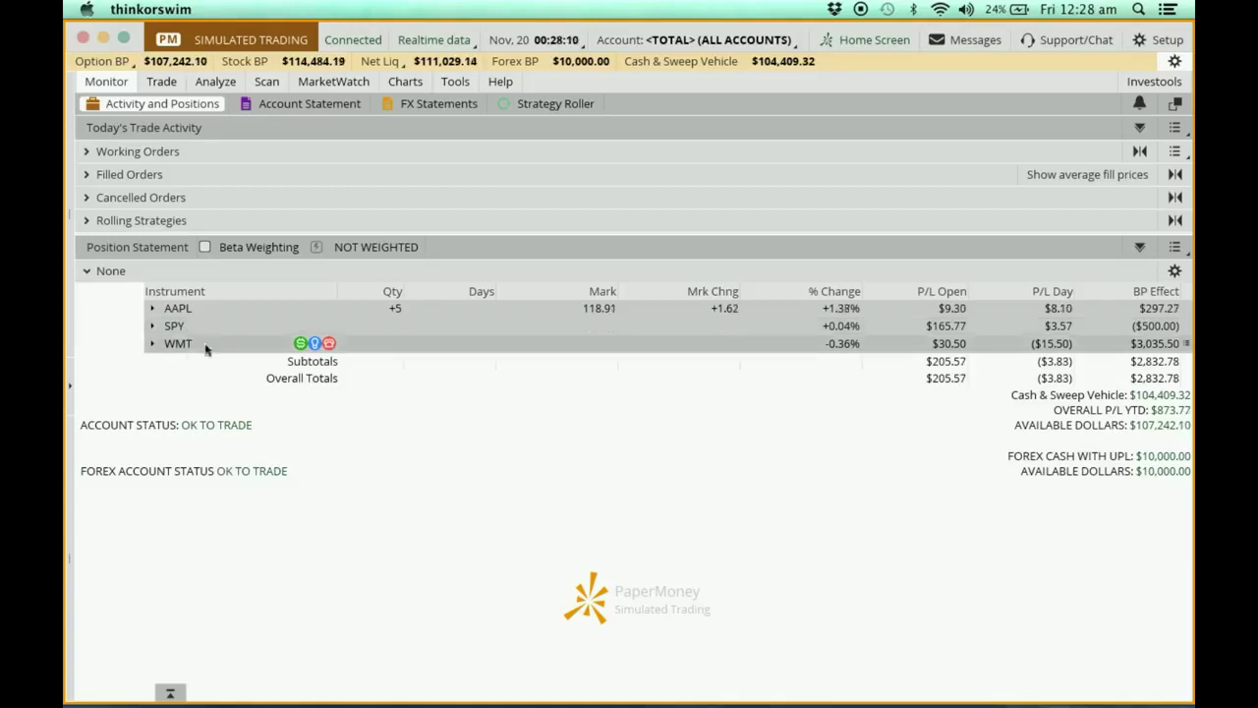
{"action": "left_click", "coordinate": [151, 78]}
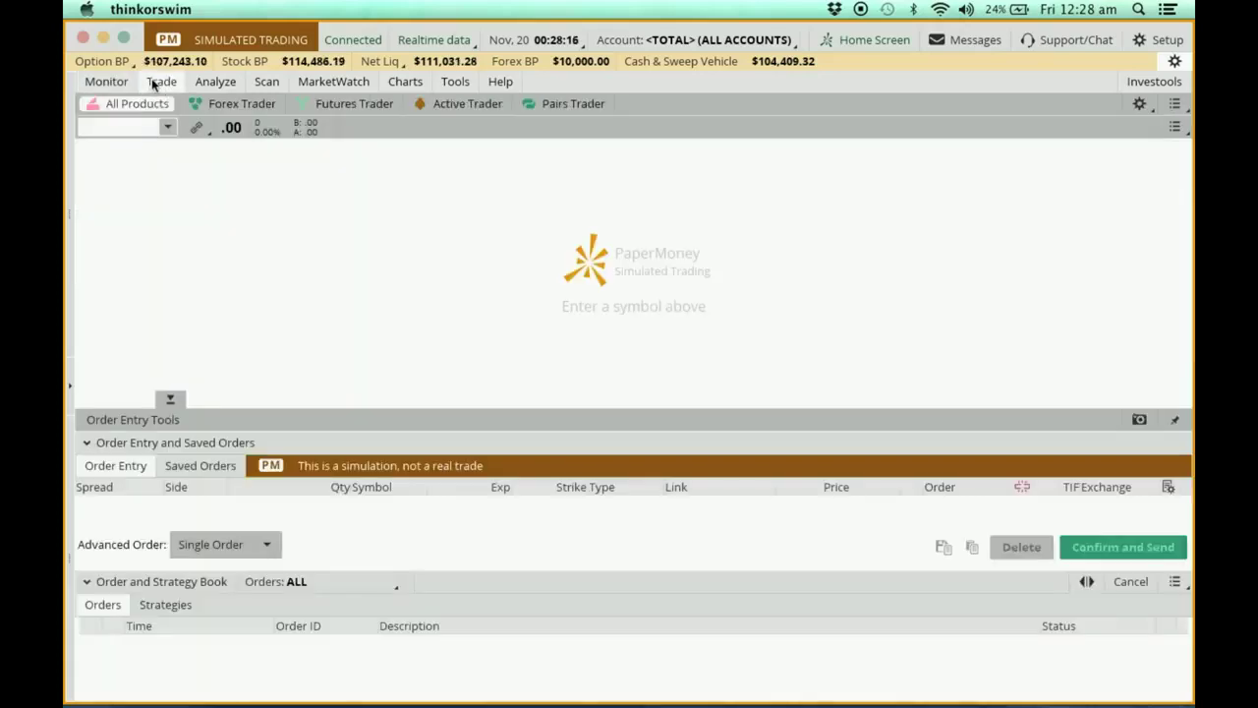
Step: Enter MSFT in the symbol box to load Microsoft's 54.66 quote
{"action": "left_click", "coordinate": [131, 124]}
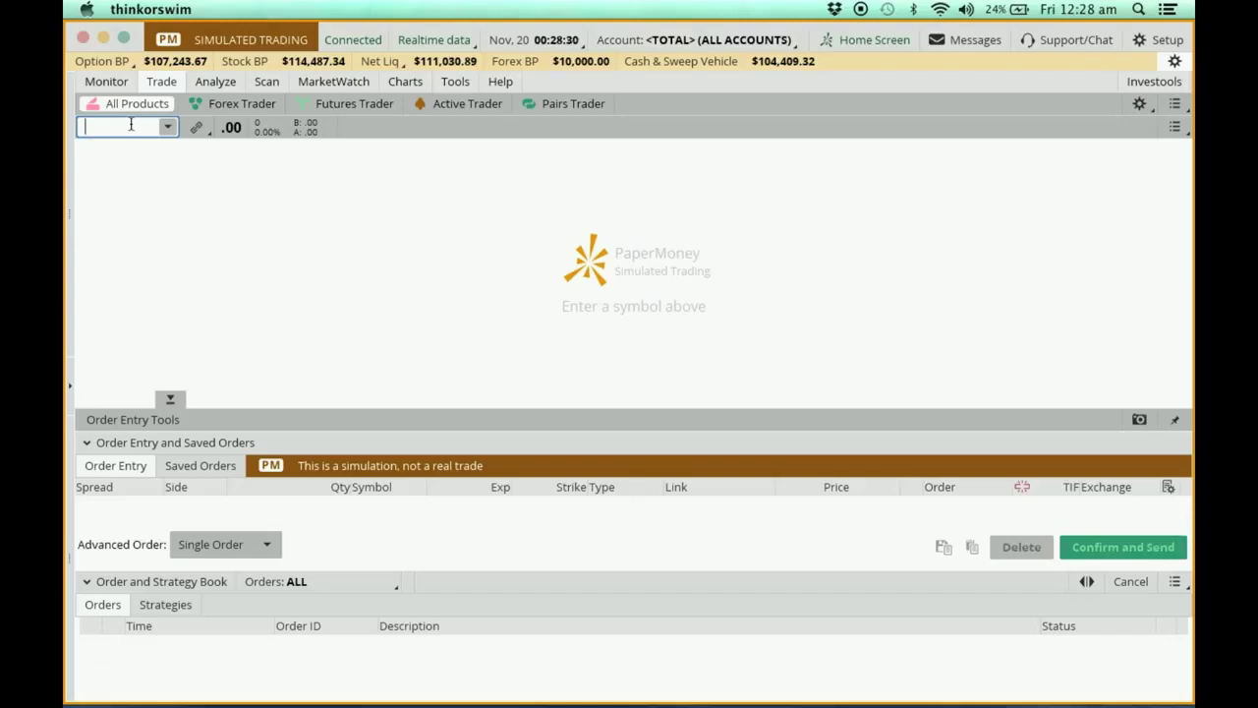
{"action": "type", "text": "MSFT"}
{"action": "key", "text": "Return"}
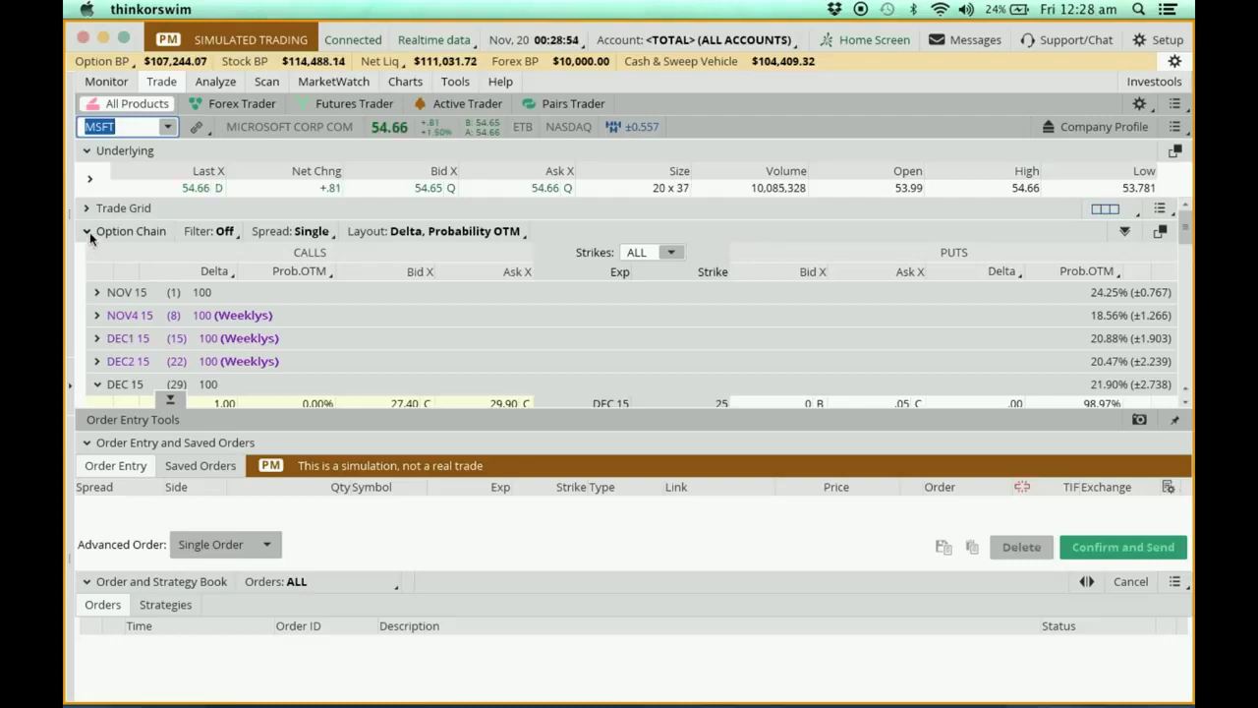
Step: Collapse the MSFT option chain to show the underlying quote (bid 54.60, ask 54.61)
{"action": "left_click", "coordinate": [88, 232]}
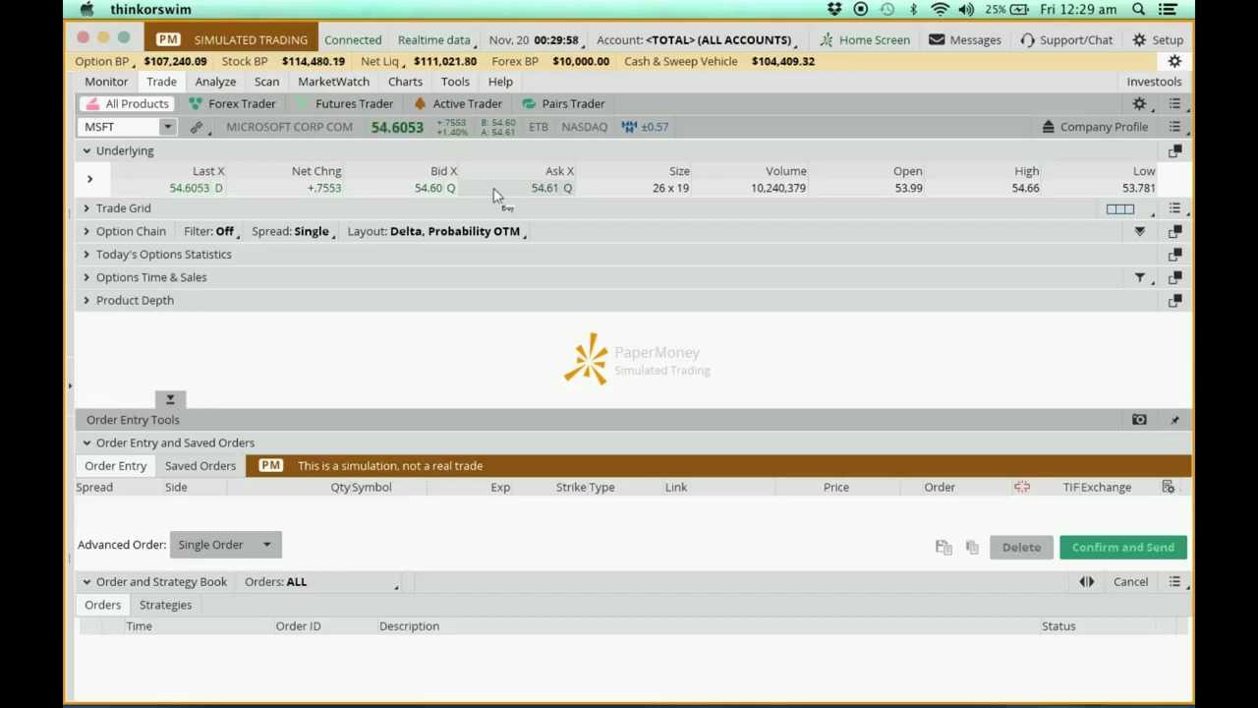
Step: Stage a buy of 100 MSFT shares at the 54.58 ask as a LIMIT DAY order
{"action": "left_click", "coordinate": [495, 193]}
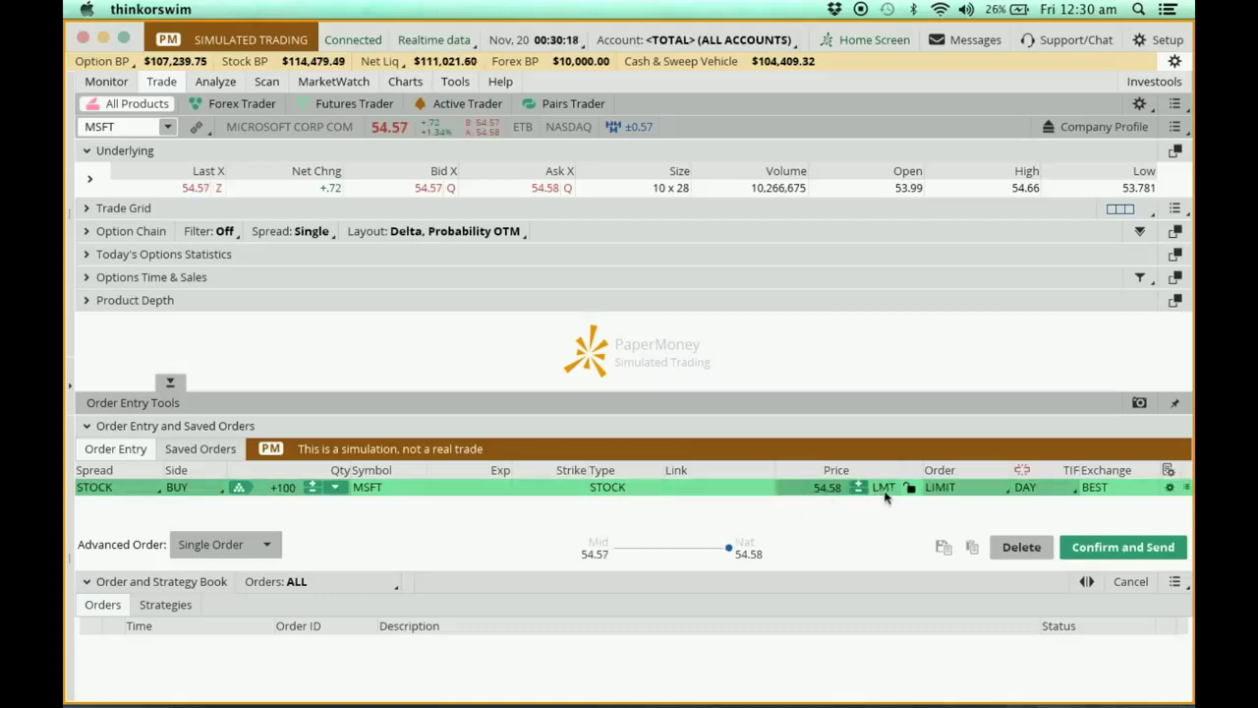
{"action": "left_click", "coordinate": [991, 492]}
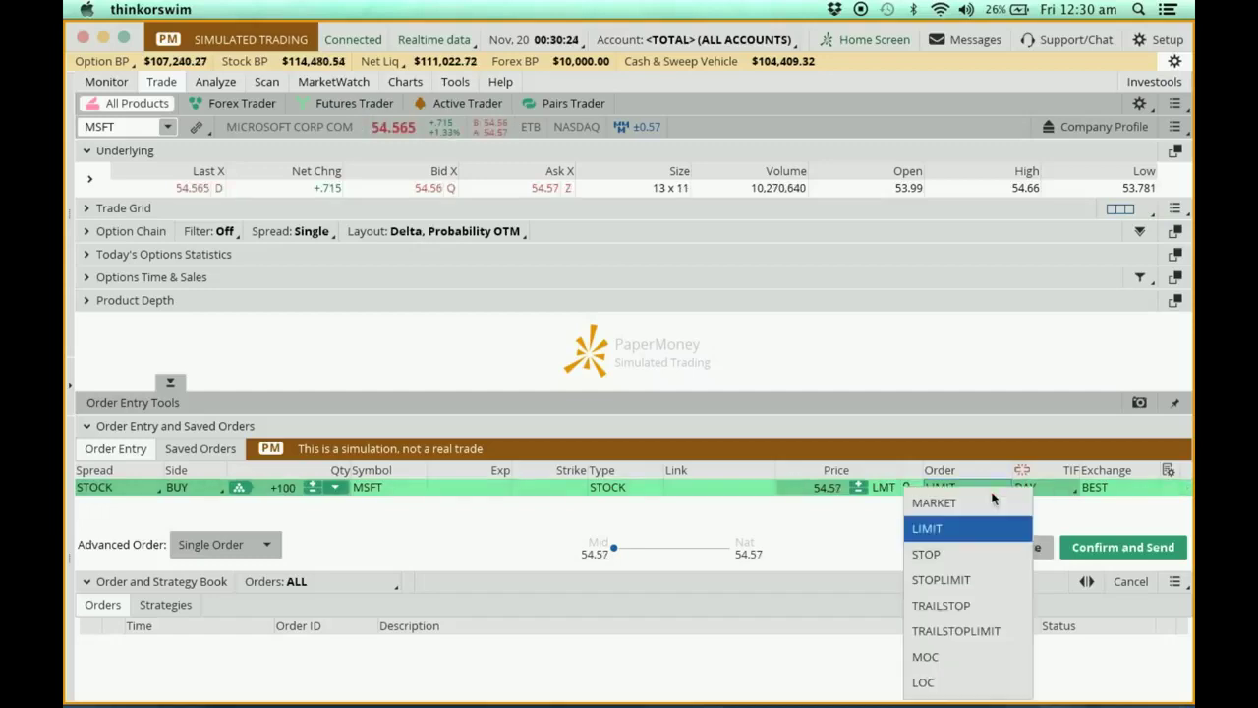
{"action": "left_click", "coordinate": [958, 528]}
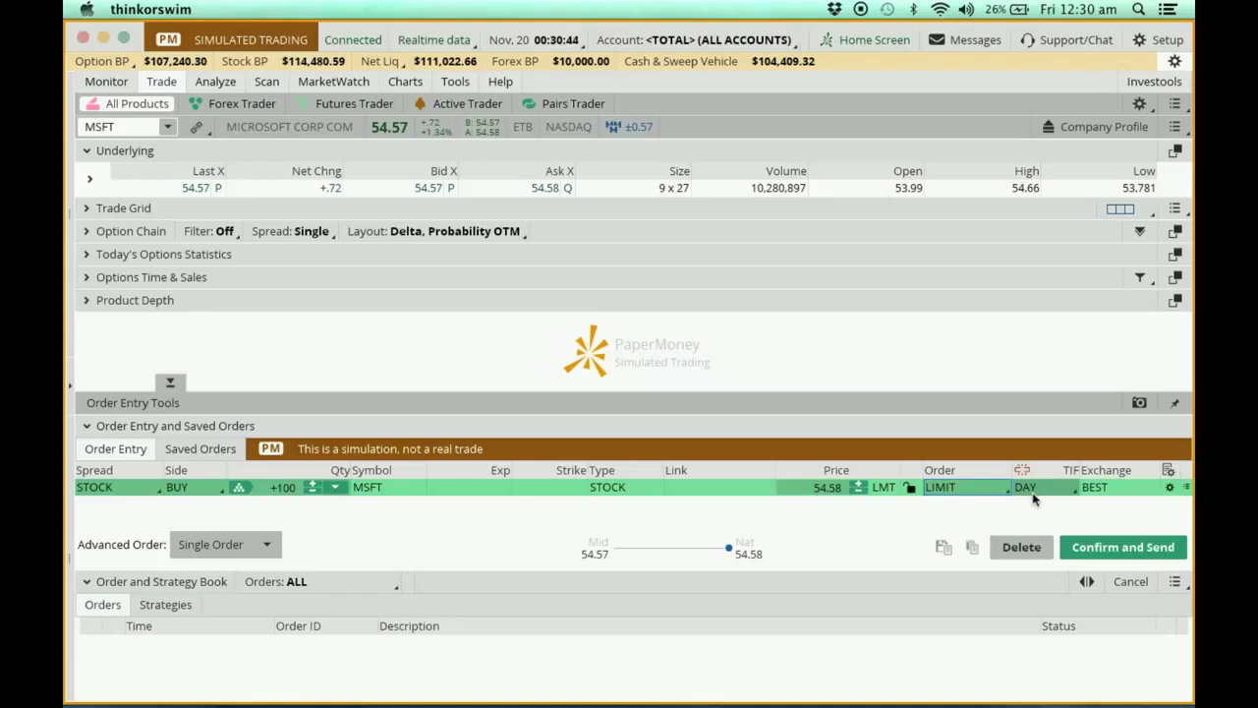
{"action": "left_click", "coordinate": [1035, 495]}
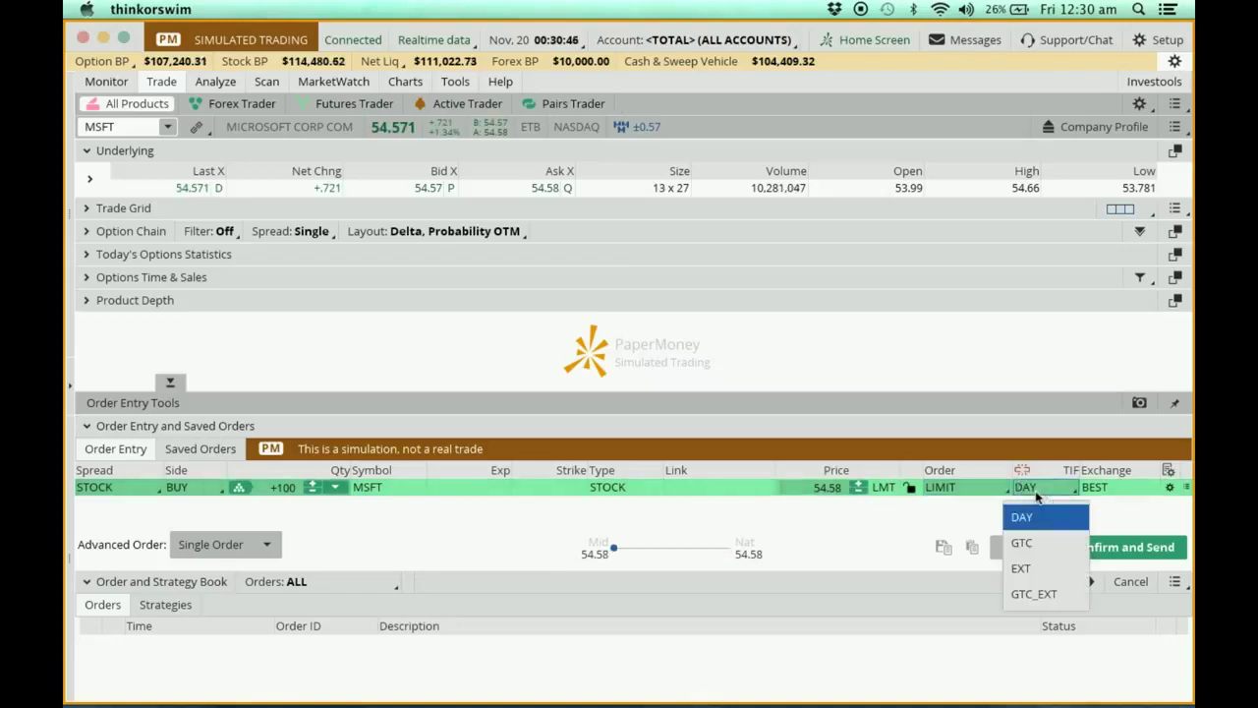
{"action": "left_click", "coordinate": [1034, 546]}
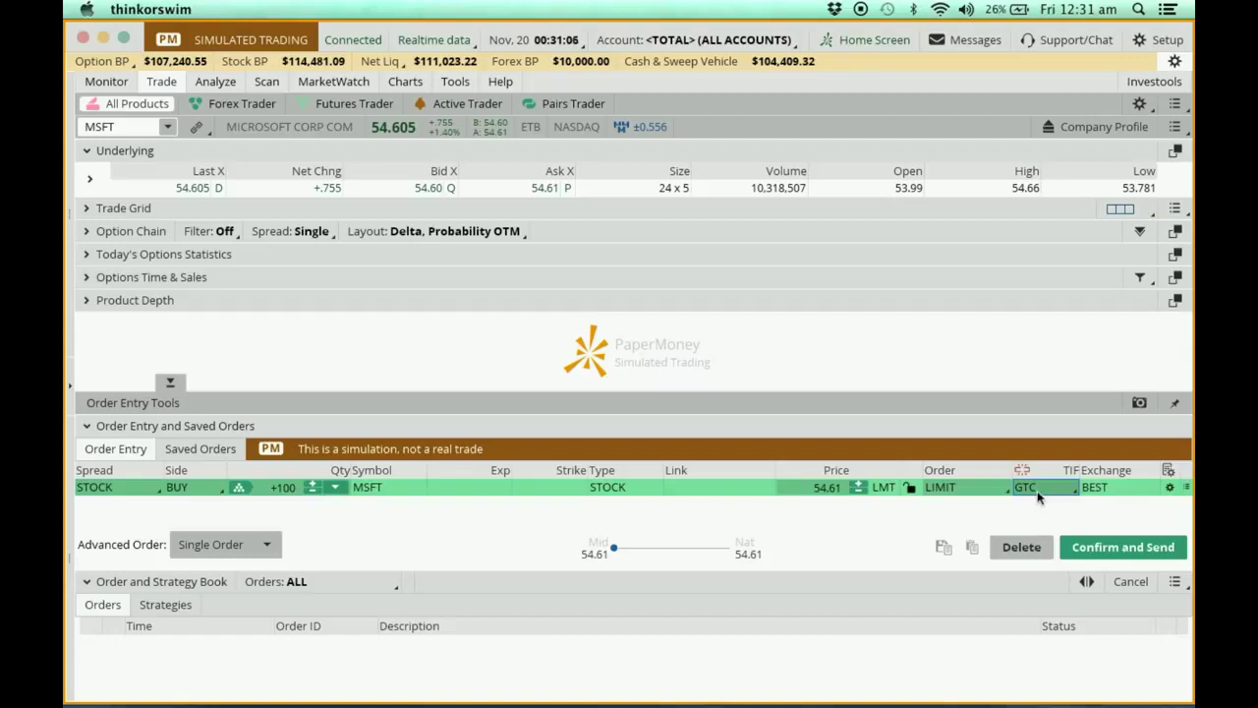
{"action": "left_click", "coordinate": [1039, 489]}
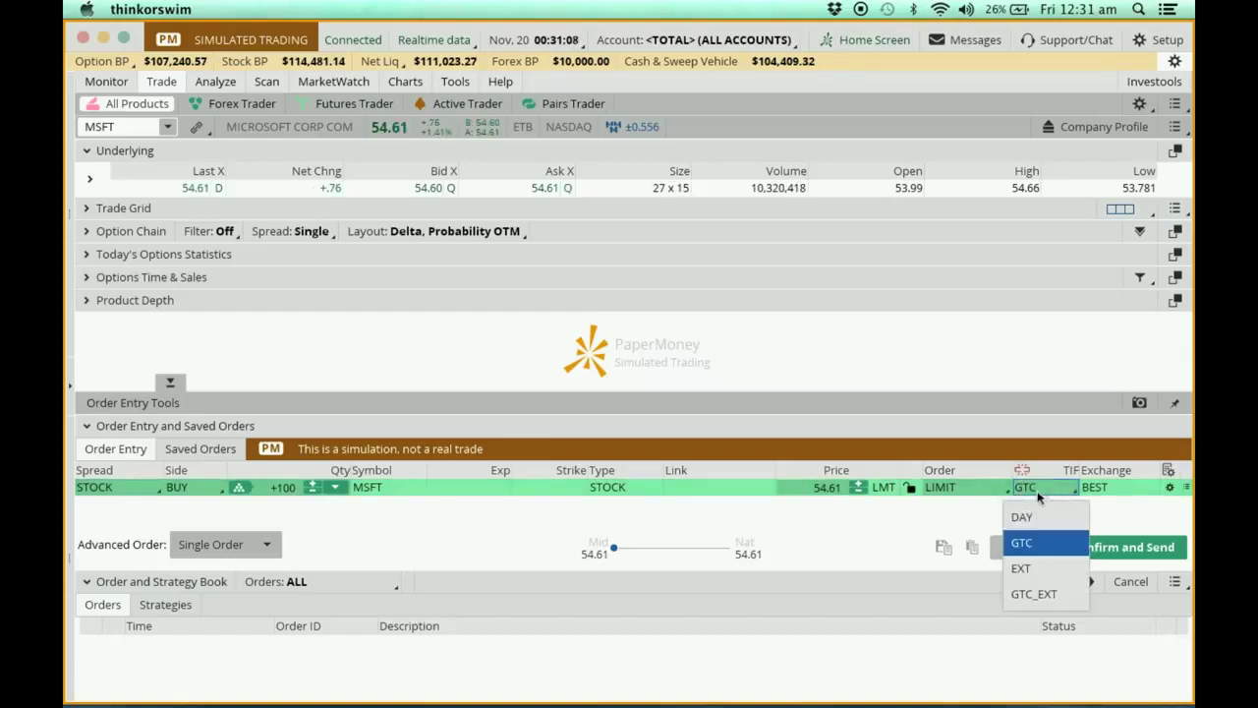
{"action": "left_click", "coordinate": [1032, 516]}
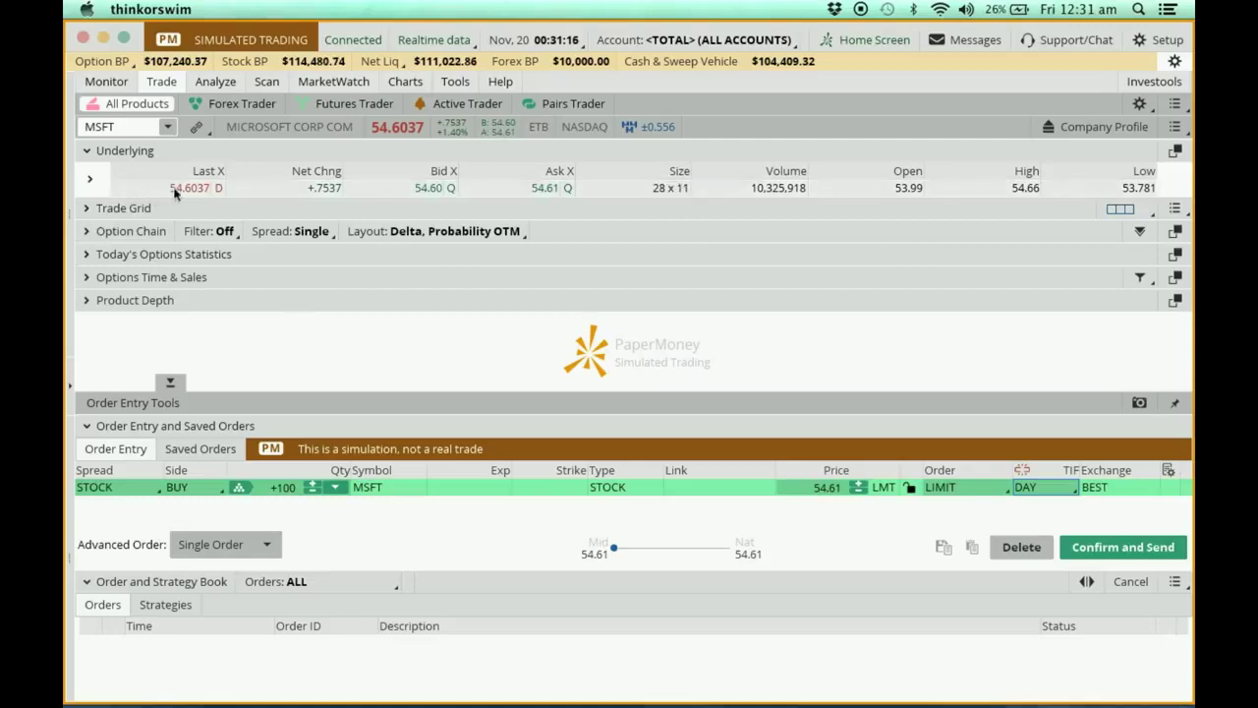
{"action": "left_click", "coordinate": [858, 496]}
Step: Lower the MSFT buy limit price to 54.50 and bring up the order confirmation
{"action": "left_click", "coordinate": [858, 495]}
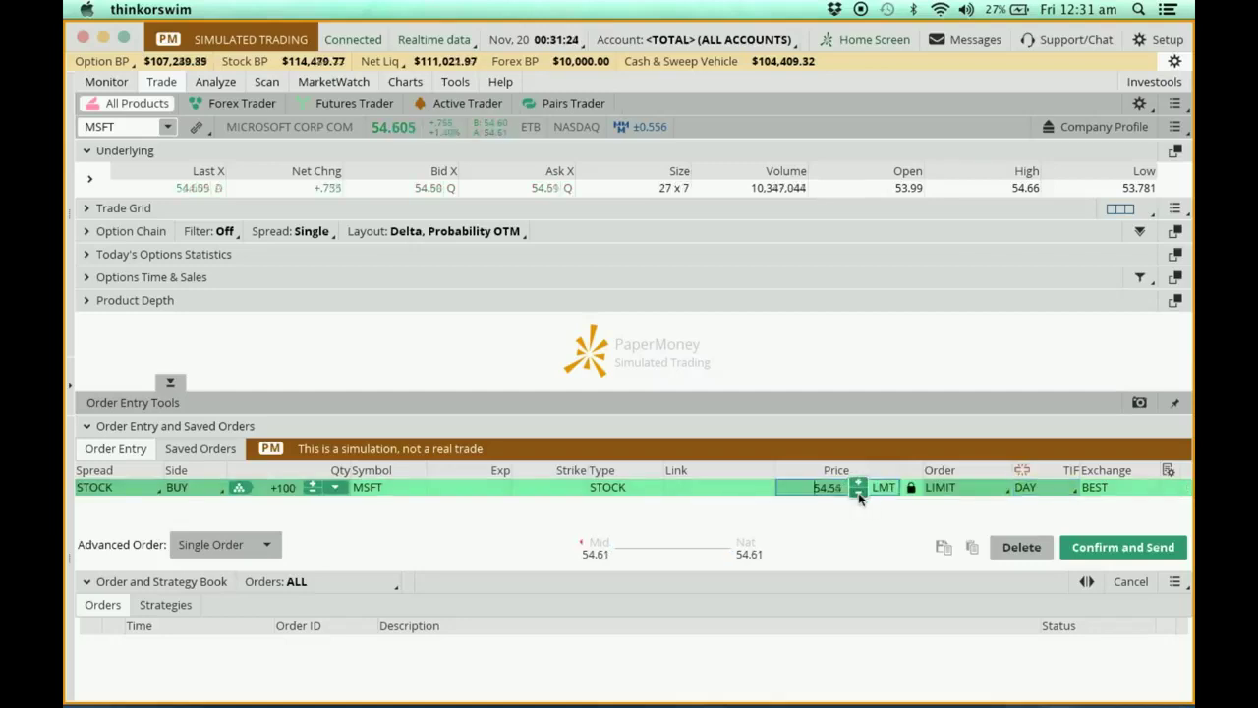
{"action": "left_click", "coordinate": [858, 495]}
{"action": "left_click", "coordinate": [858, 495]}
{"action": "left_click", "coordinate": [858, 496]}
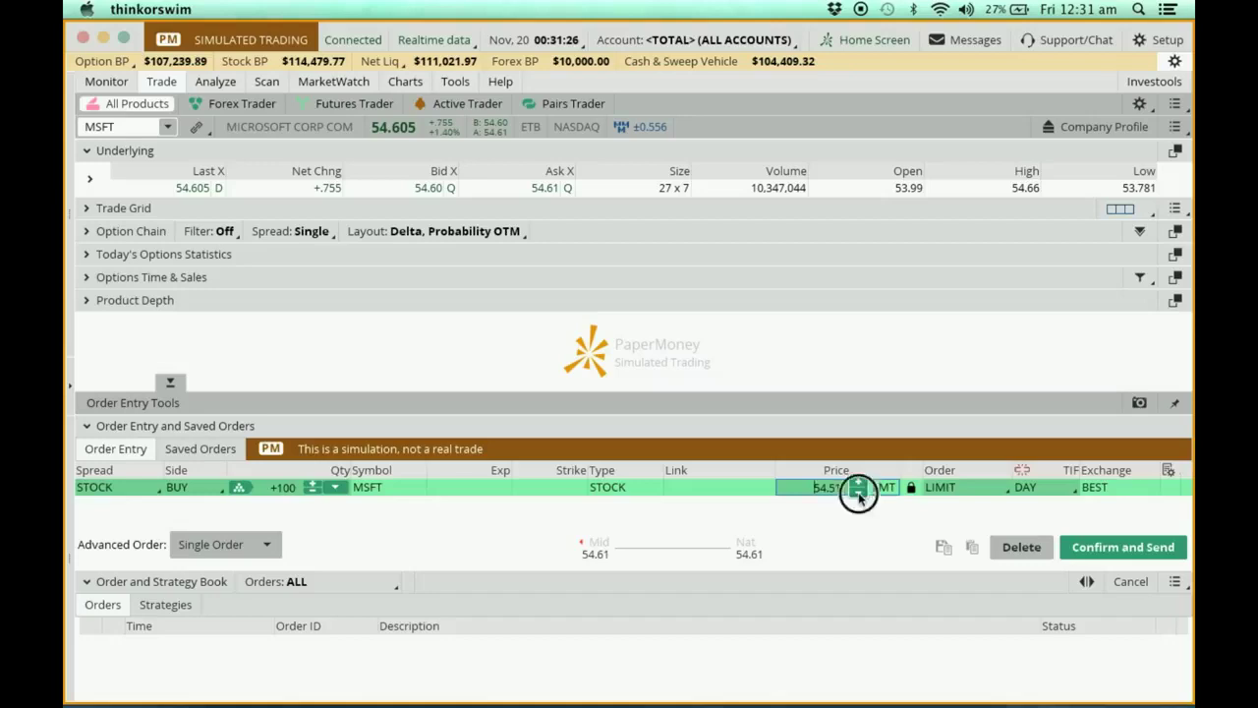
{"action": "left_click", "coordinate": [858, 495]}
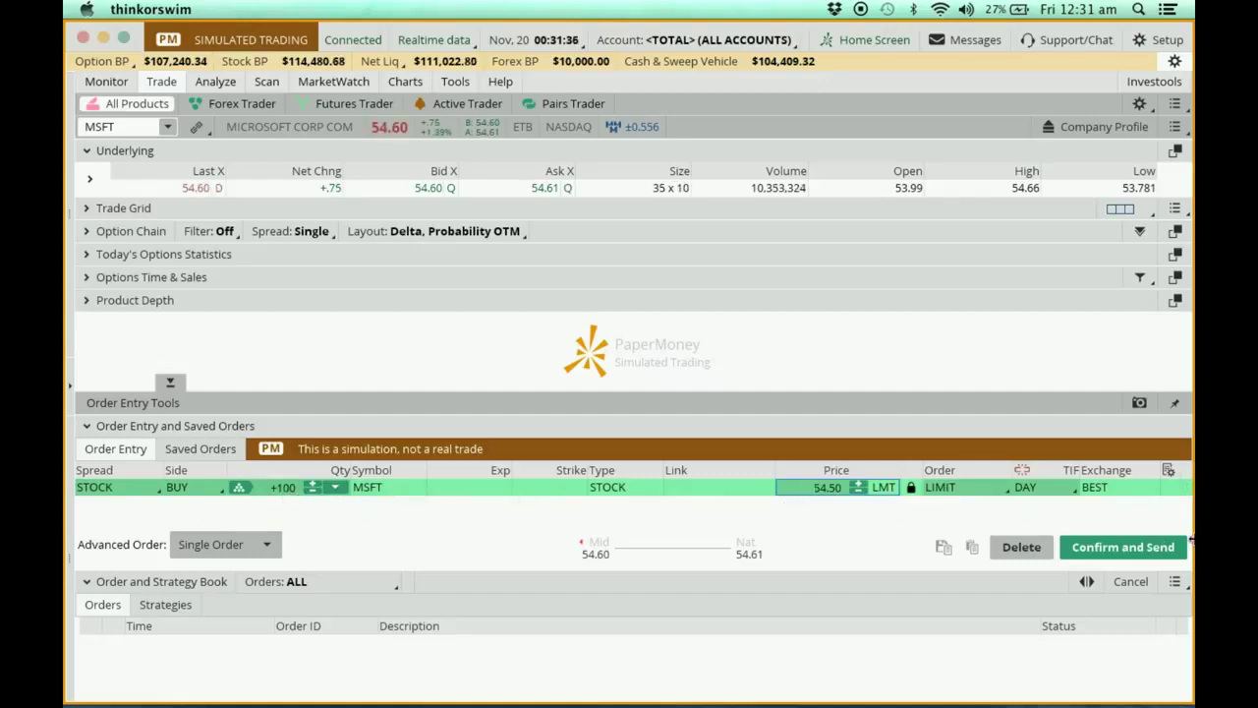
{"action": "left_click", "coordinate": [1116, 551]}
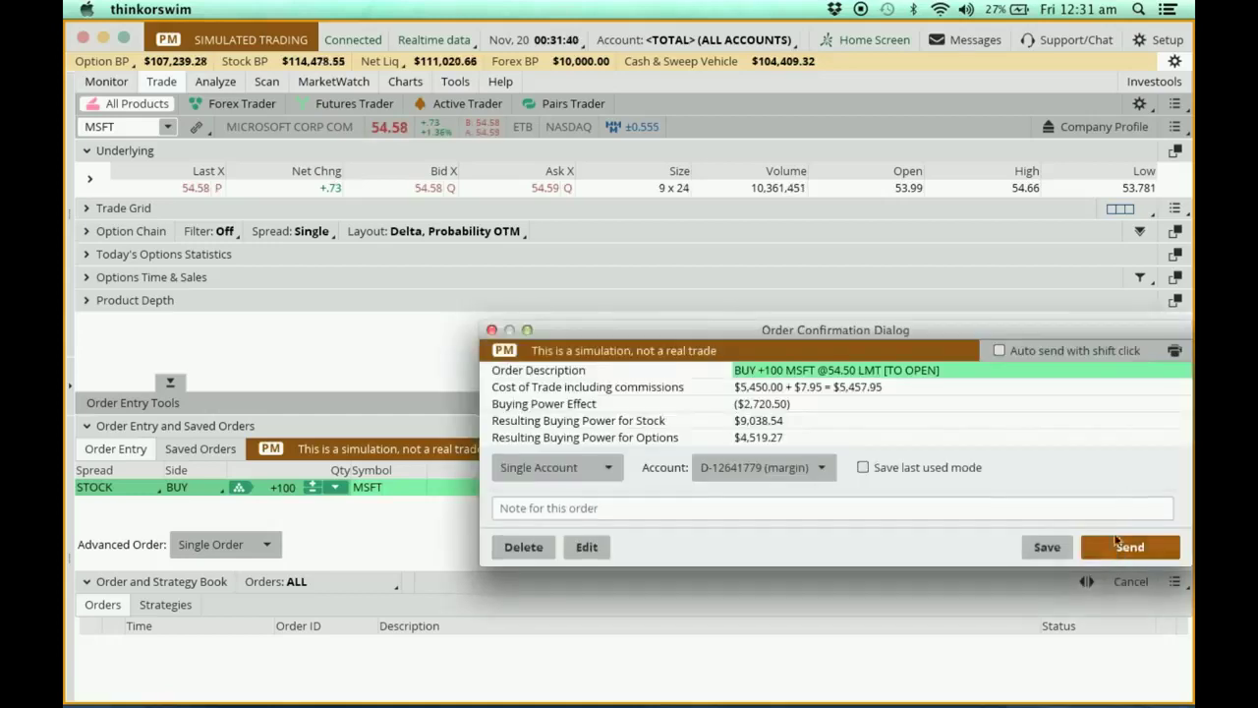
Step: Move the confirmation dialog aside and send the 100-share MSFT buy at 54.50 limit
{"action": "left_click_drag", "start_coordinate": [1055, 330], "coordinate": [891, 216]}
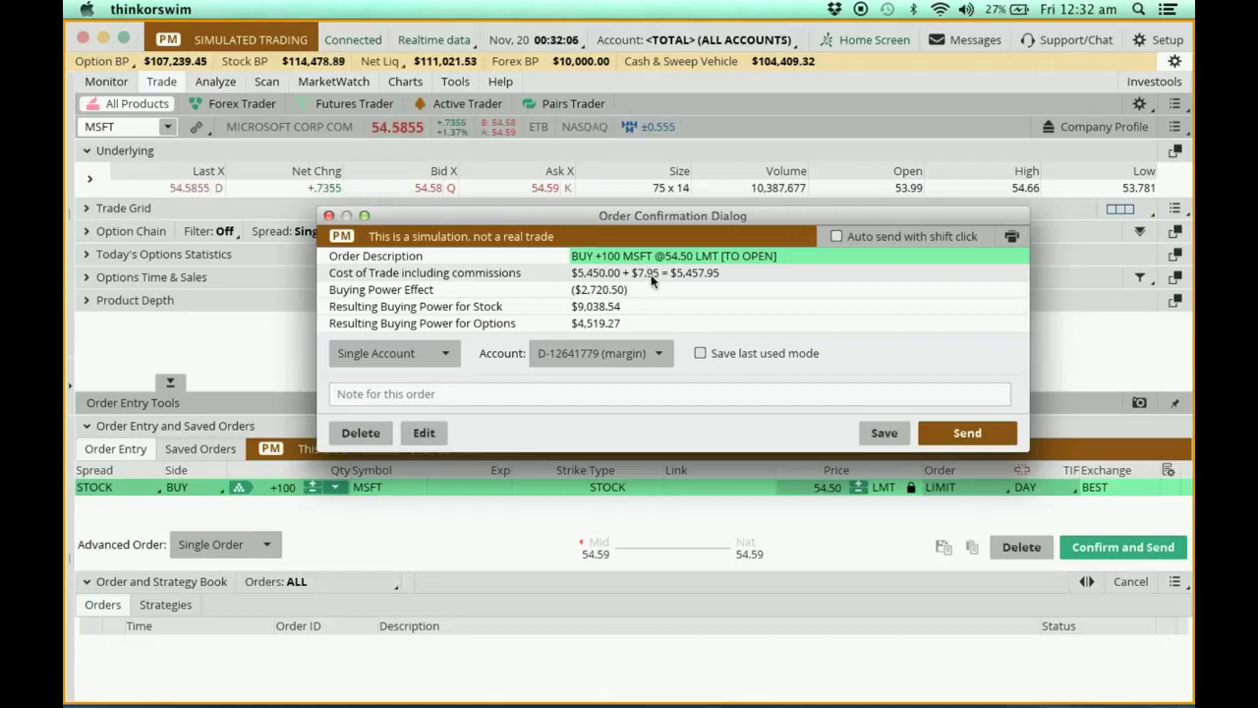
{"action": "left_click", "coordinate": [955, 435]}
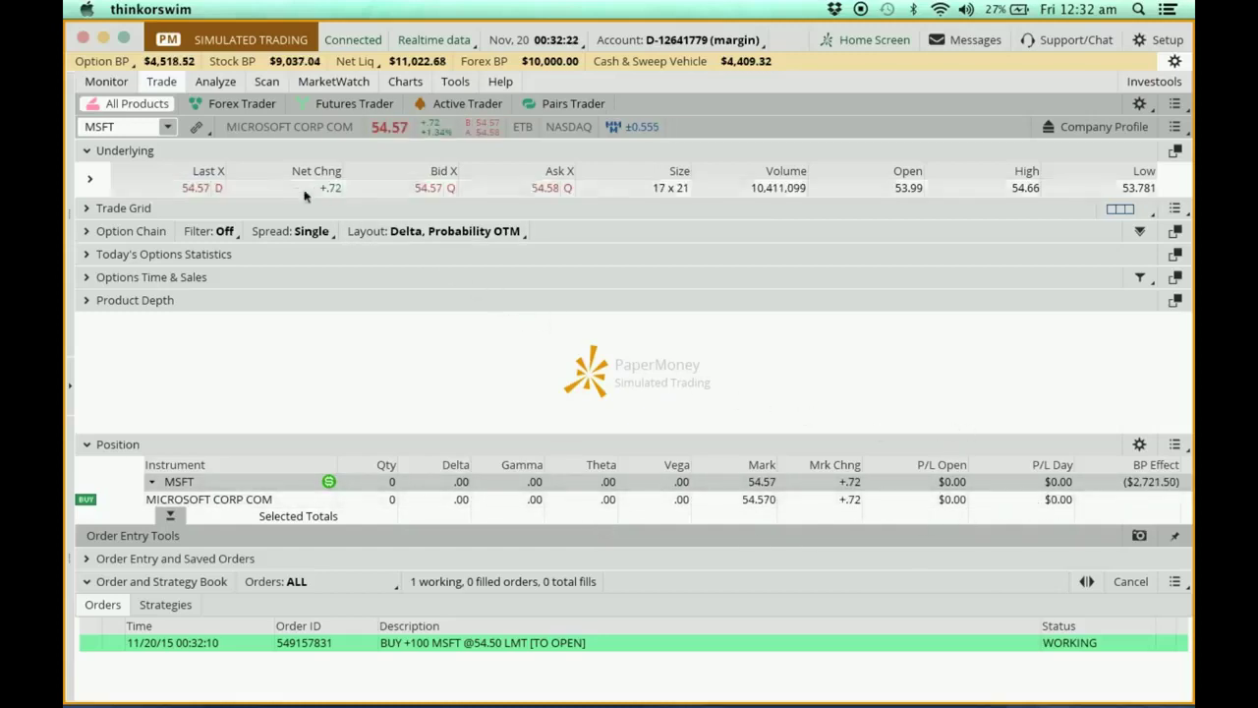
Step: Switch to Monitor Activity and Positions, showing 1 working order and MSFT at zero shares
{"action": "left_click", "coordinate": [105, 80]}
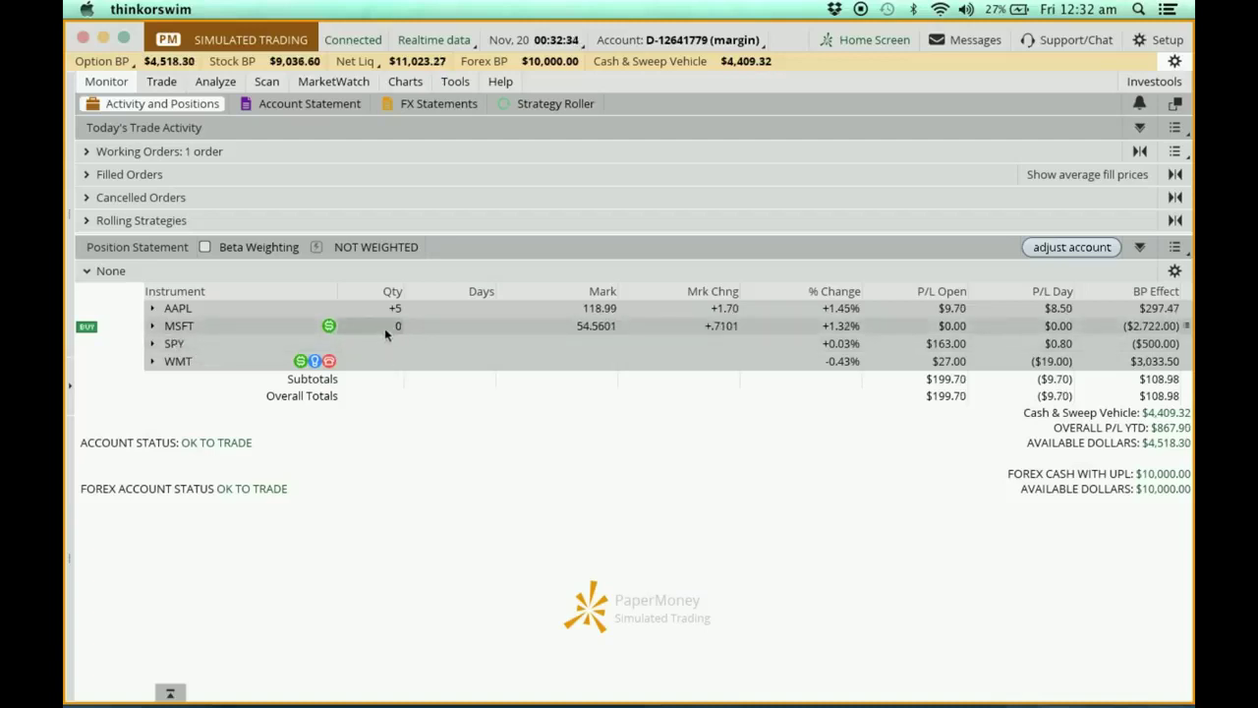
{"action": "left_click", "coordinate": [88, 152]}
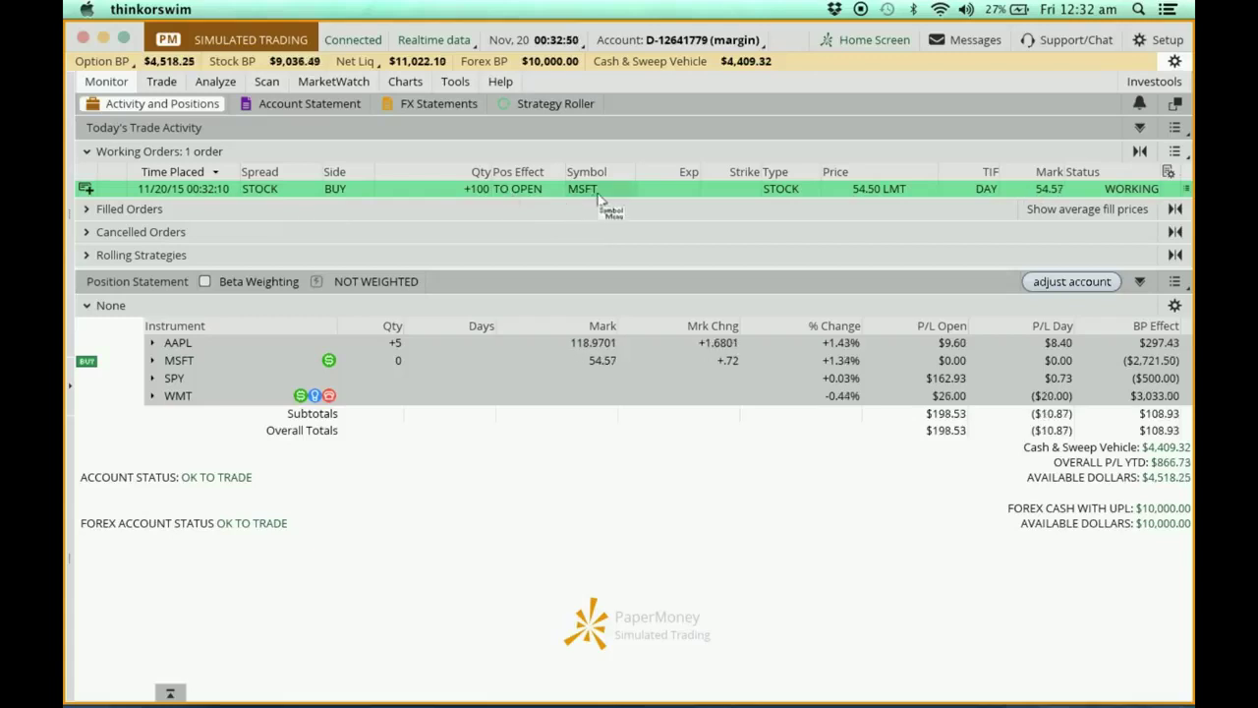
{"action": "left_click", "coordinate": [87, 152]}
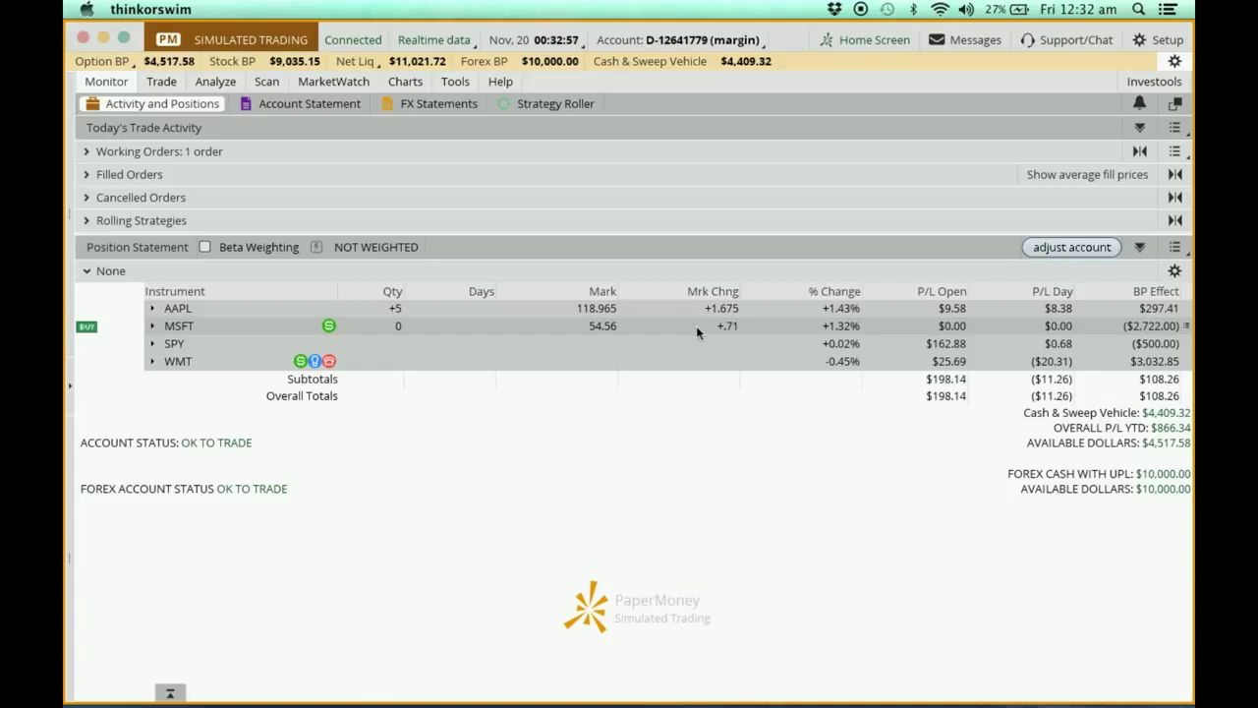
{"action": "left_click", "coordinate": [87, 152]}
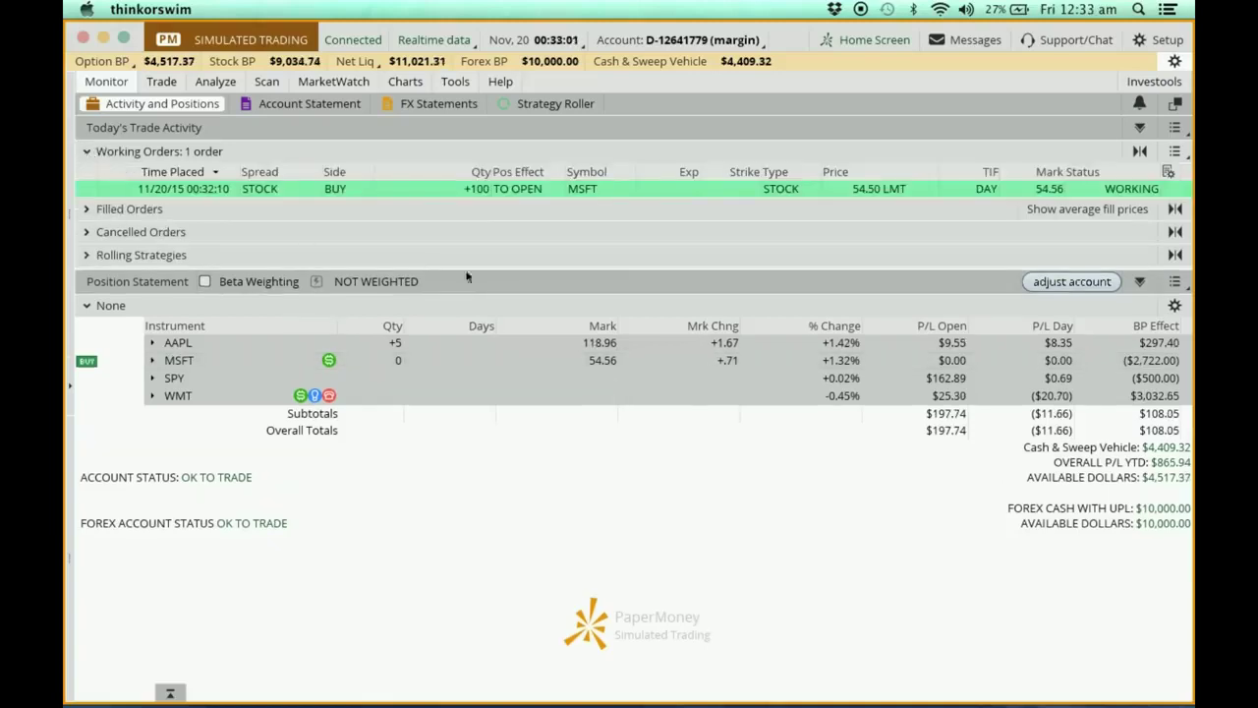
{"action": "right_click", "coordinate": [448, 195]}
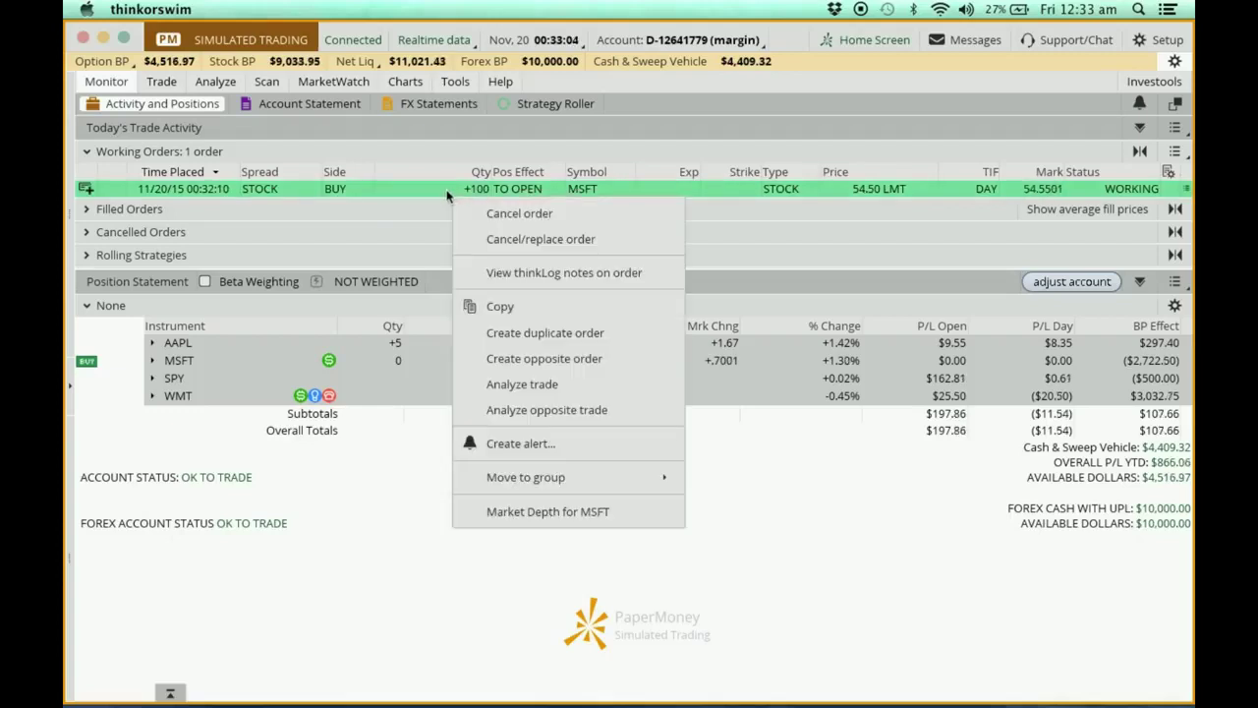
Step: Cancel the working MSFT 54.50 limit buy and collapse the now-empty Working Orders section
{"action": "left_click", "coordinate": [87, 152]}
{"action": "left_click", "coordinate": [86, 152]}
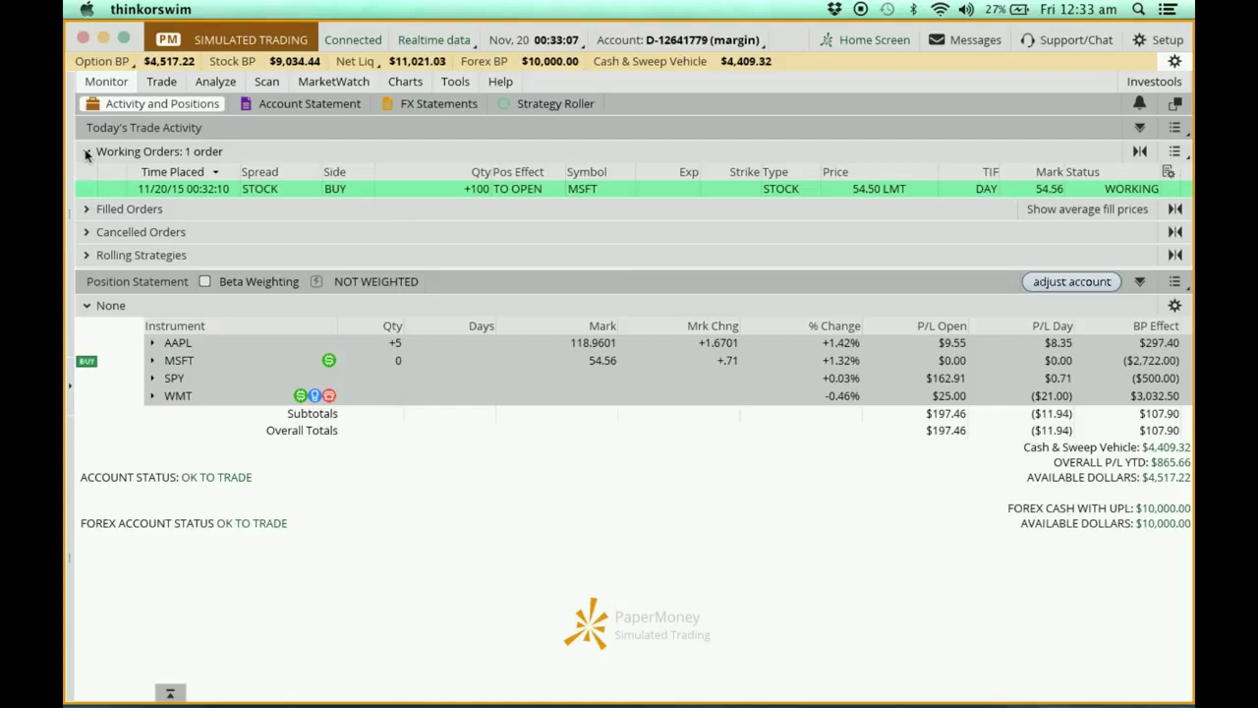
{"action": "right_click", "coordinate": [421, 200]}
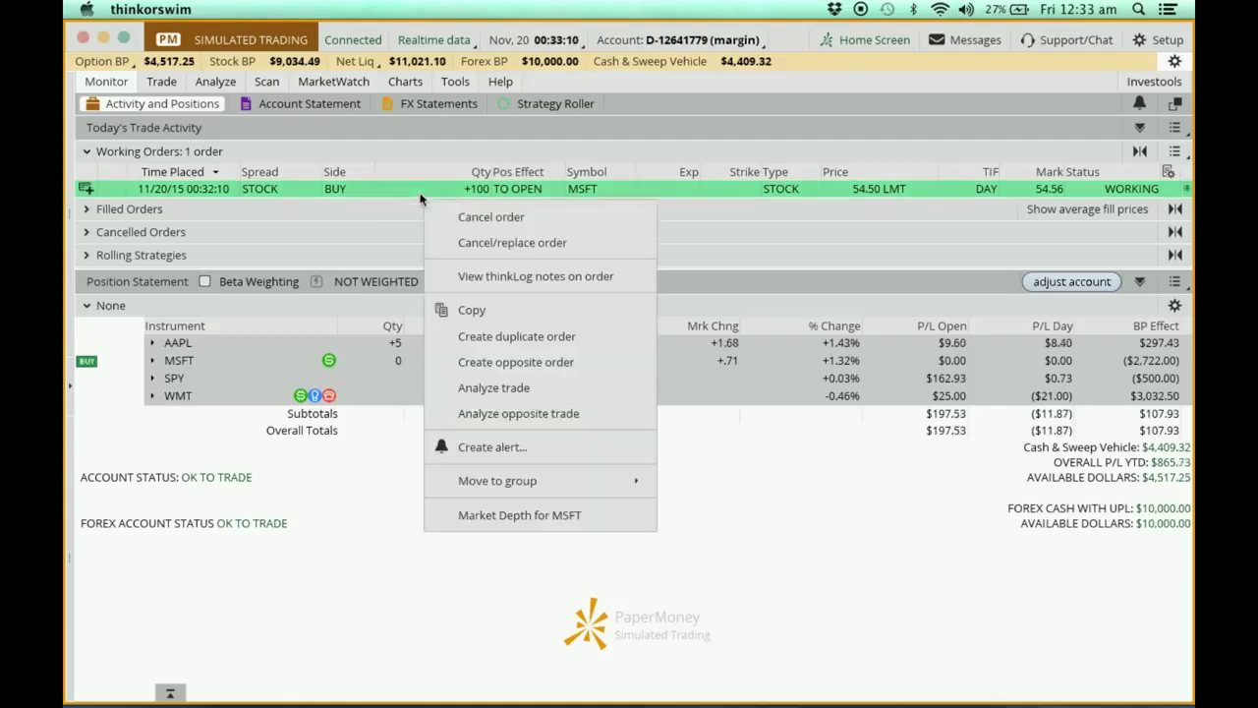
{"action": "left_click", "coordinate": [552, 227]}
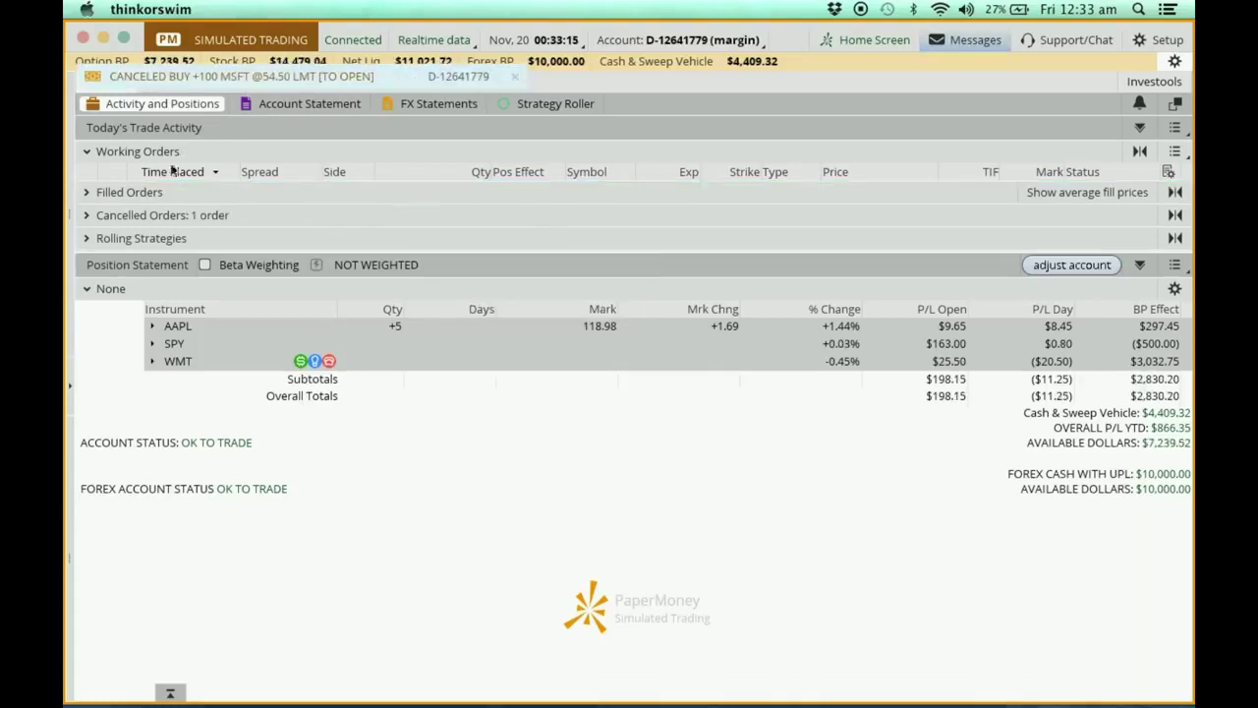
{"action": "left_click", "coordinate": [87, 152]}
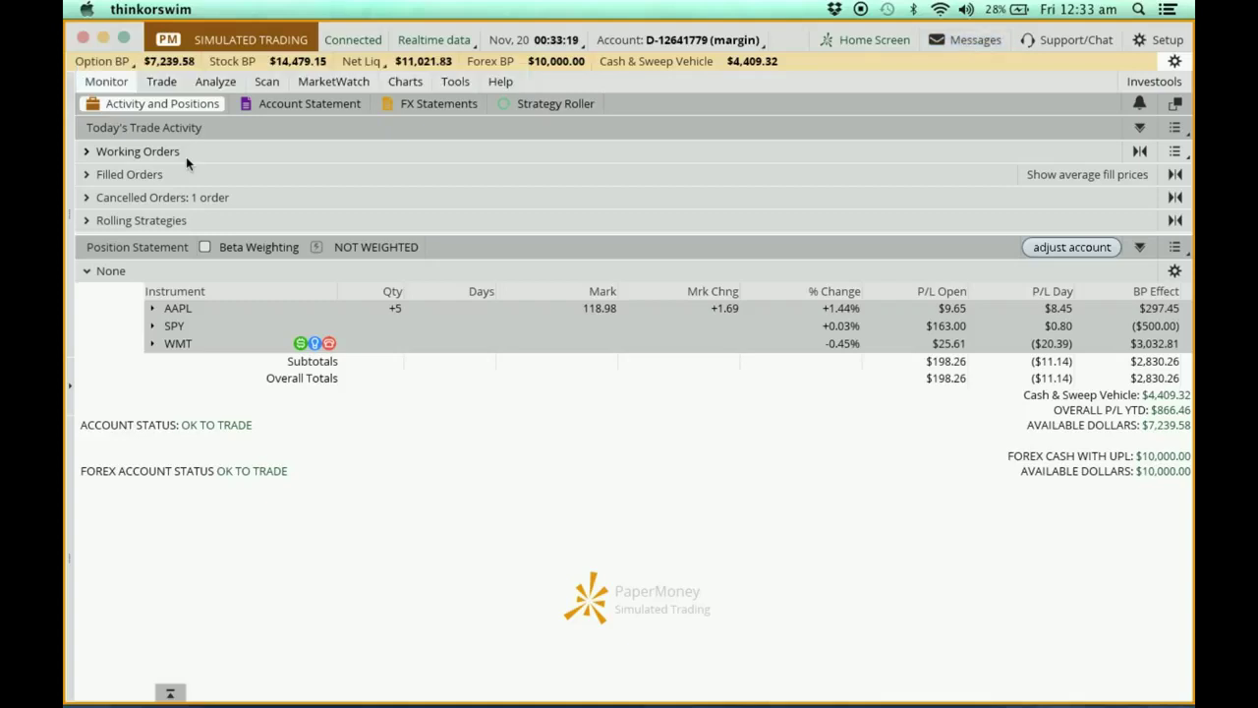
Step: Load the MSFT symbol on the Trade page
{"action": "left_click", "coordinate": [163, 81]}
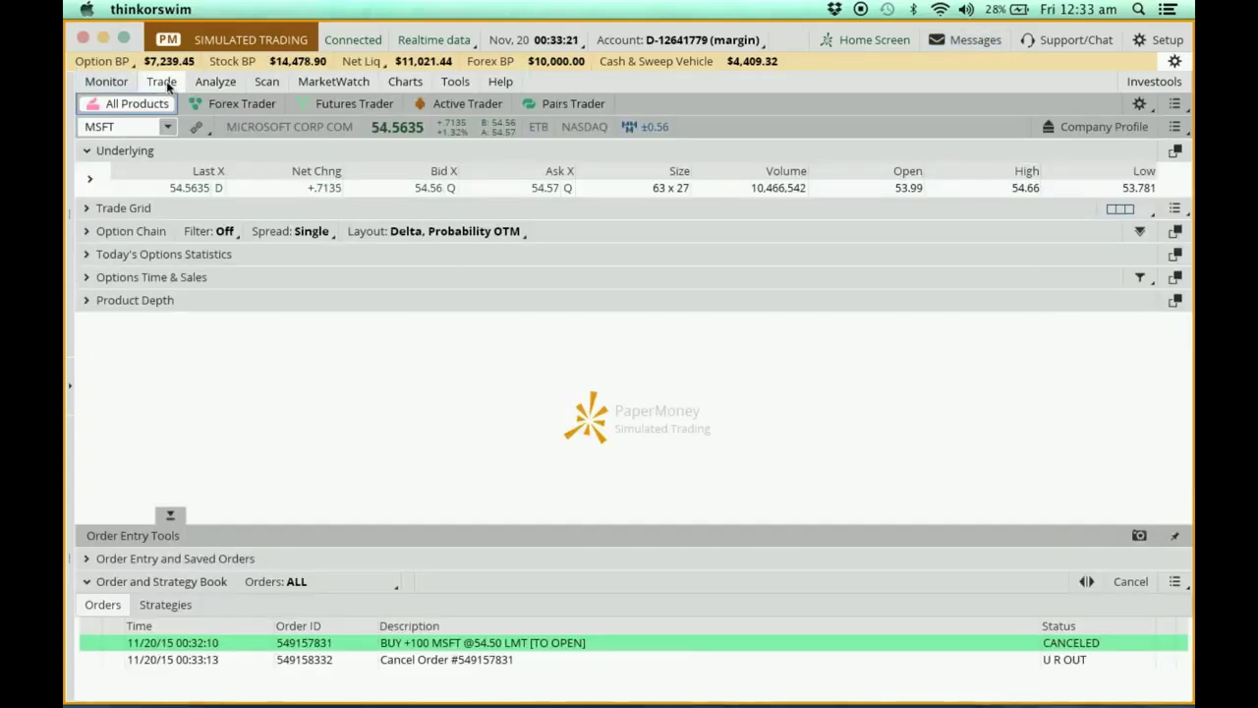
{"action": "left_click", "coordinate": [144, 131]}
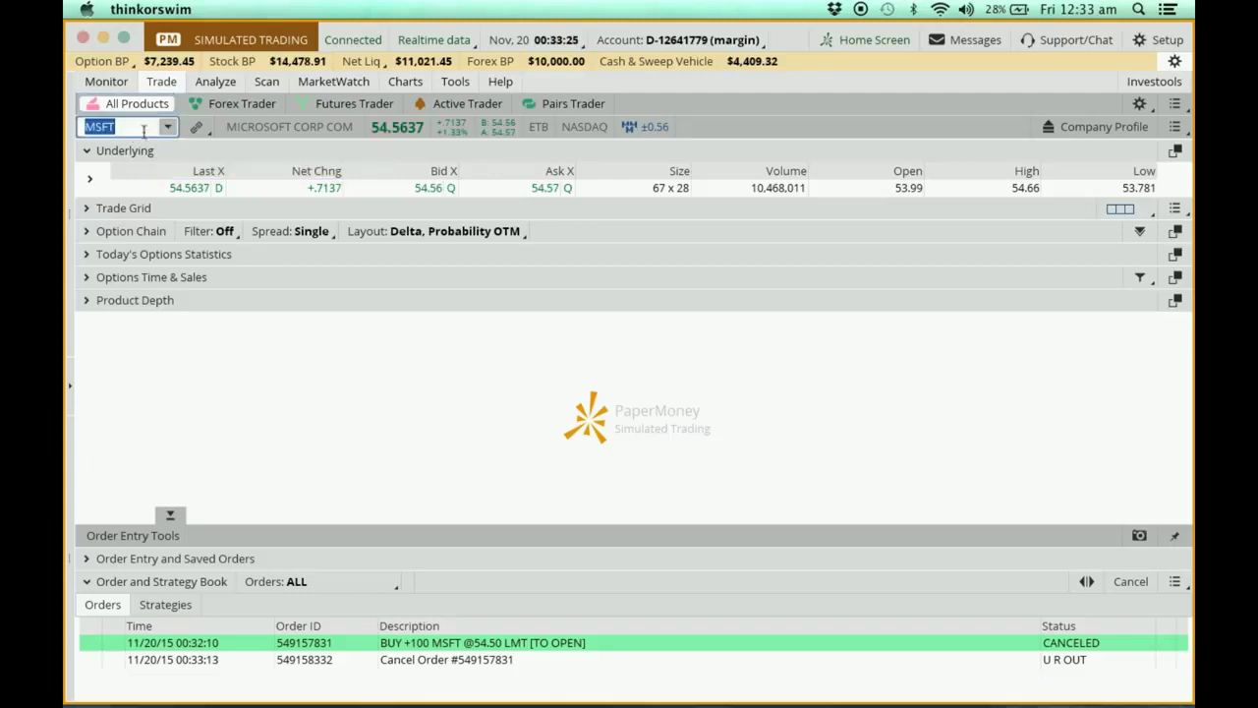
{"action": "type", "text": "MSFT"}
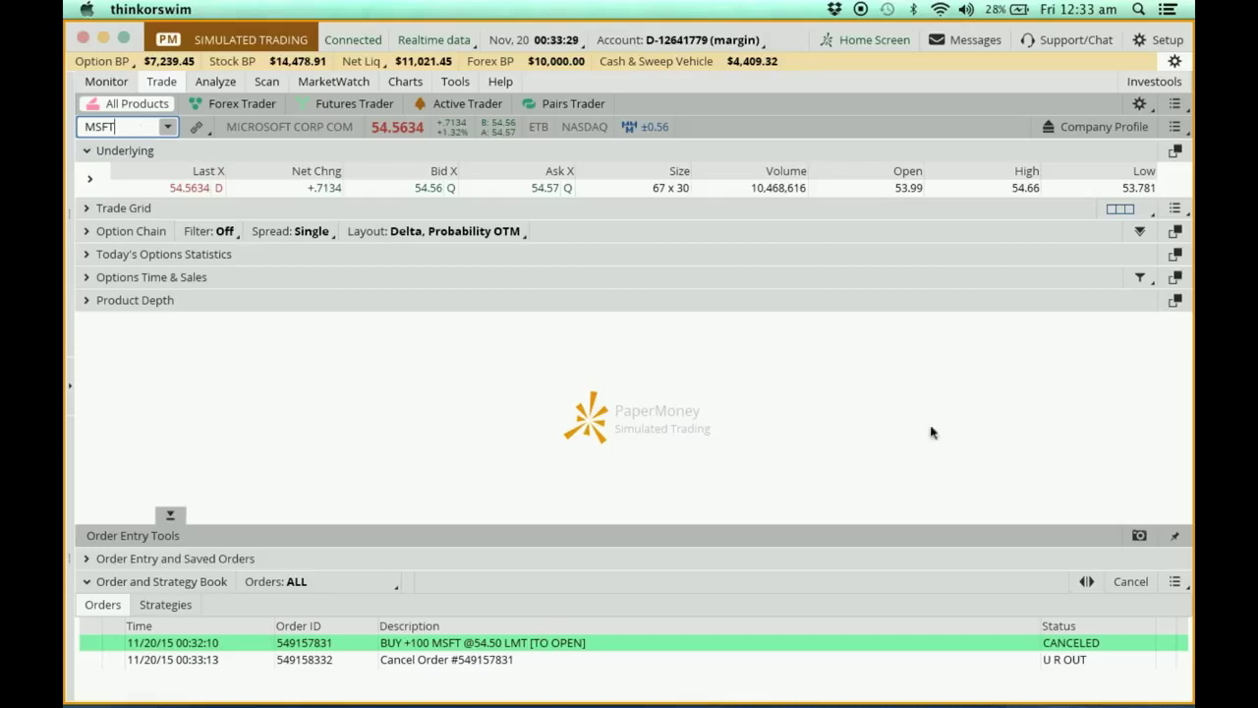
Step: Create a 100-share MSFT limit buy at the ask, priced at 54.55, and review its confirmation
{"action": "left_click", "coordinate": [540, 191]}
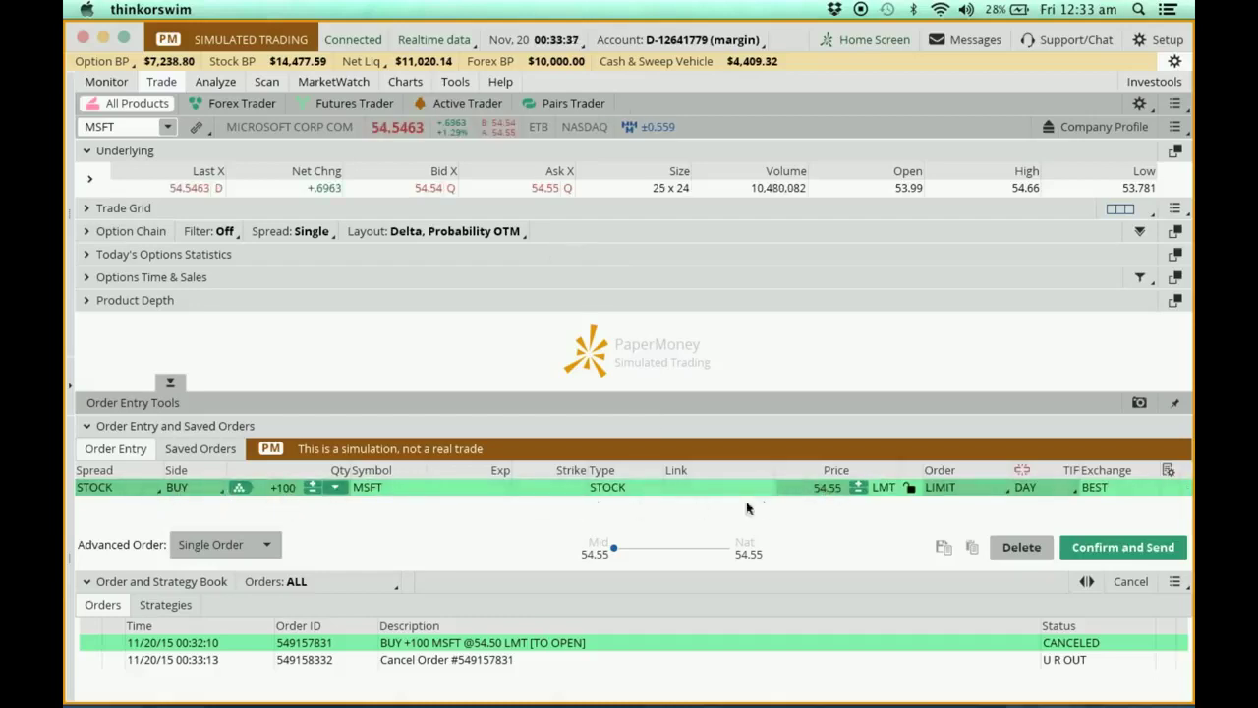
{"action": "scroll", "coordinate": [831, 491], "scroll_direction": "up", "scroll_amount": 1}
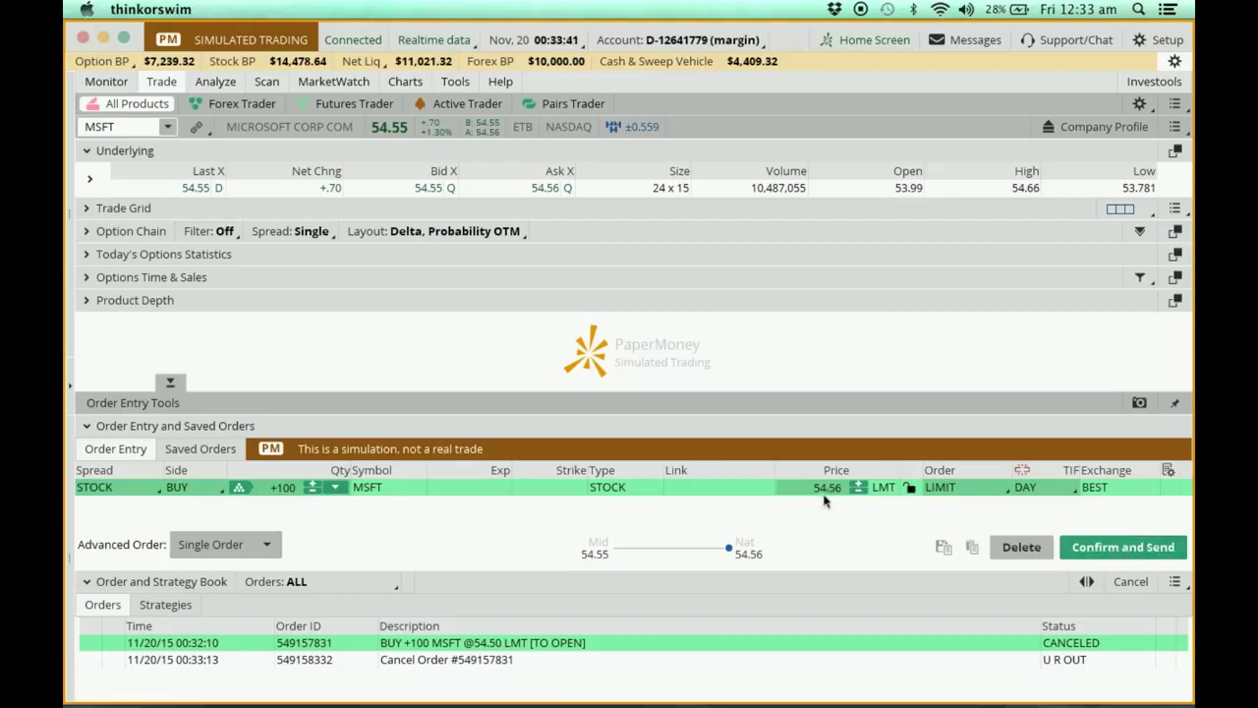
{"action": "scroll", "coordinate": [833, 491], "scroll_direction": "down", "scroll_amount": 1}
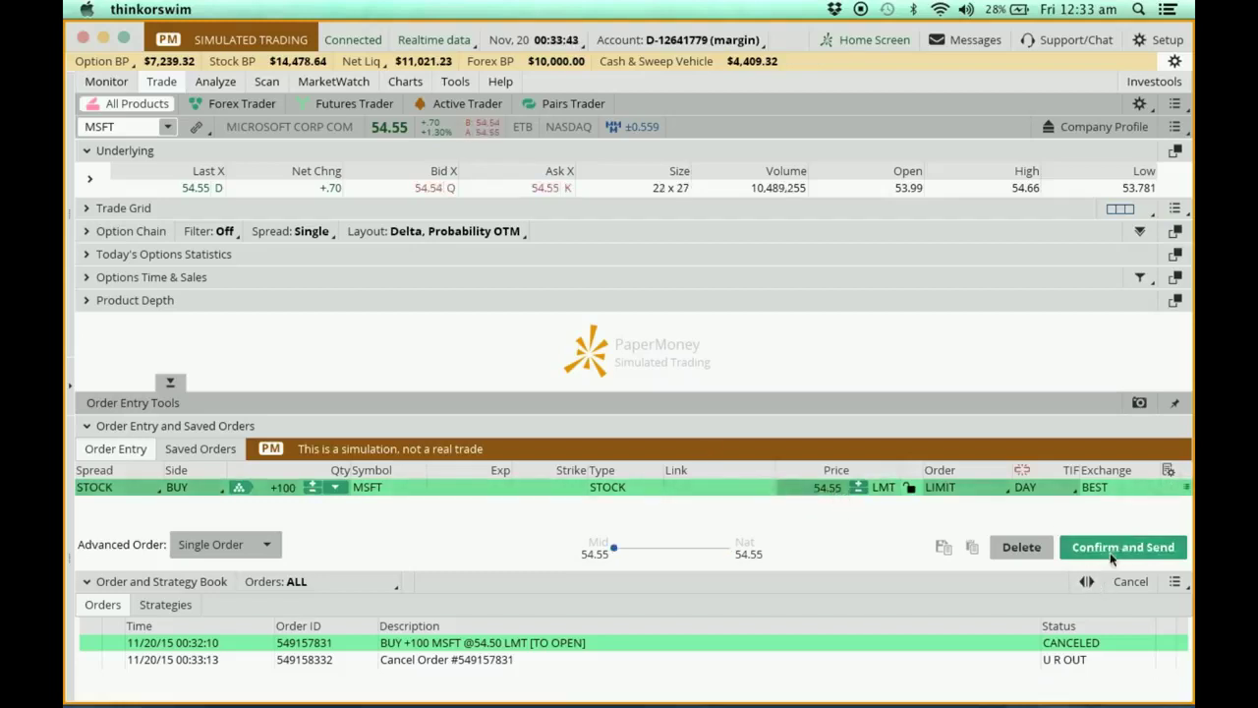
{"action": "left_click", "coordinate": [1112, 551]}
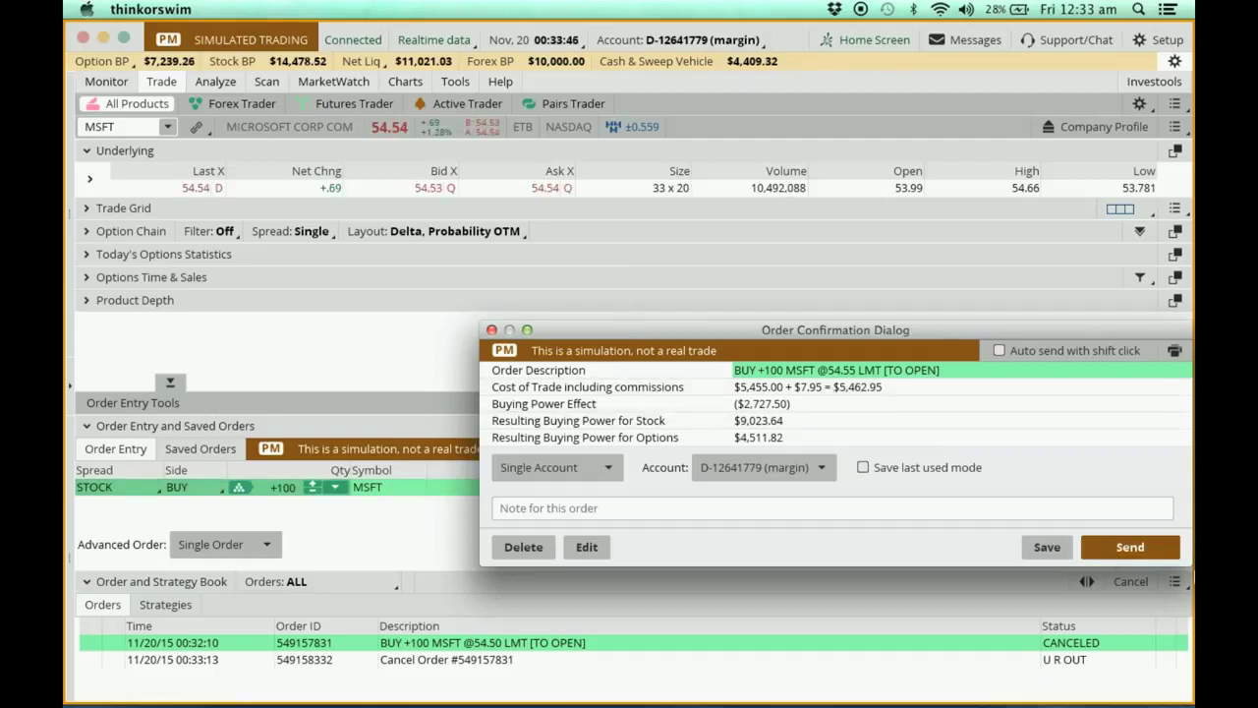
Step: Send the MSFT 54.55 limit buy and open the Activity and Positions overview
{"action": "left_click", "coordinate": [1136, 547]}
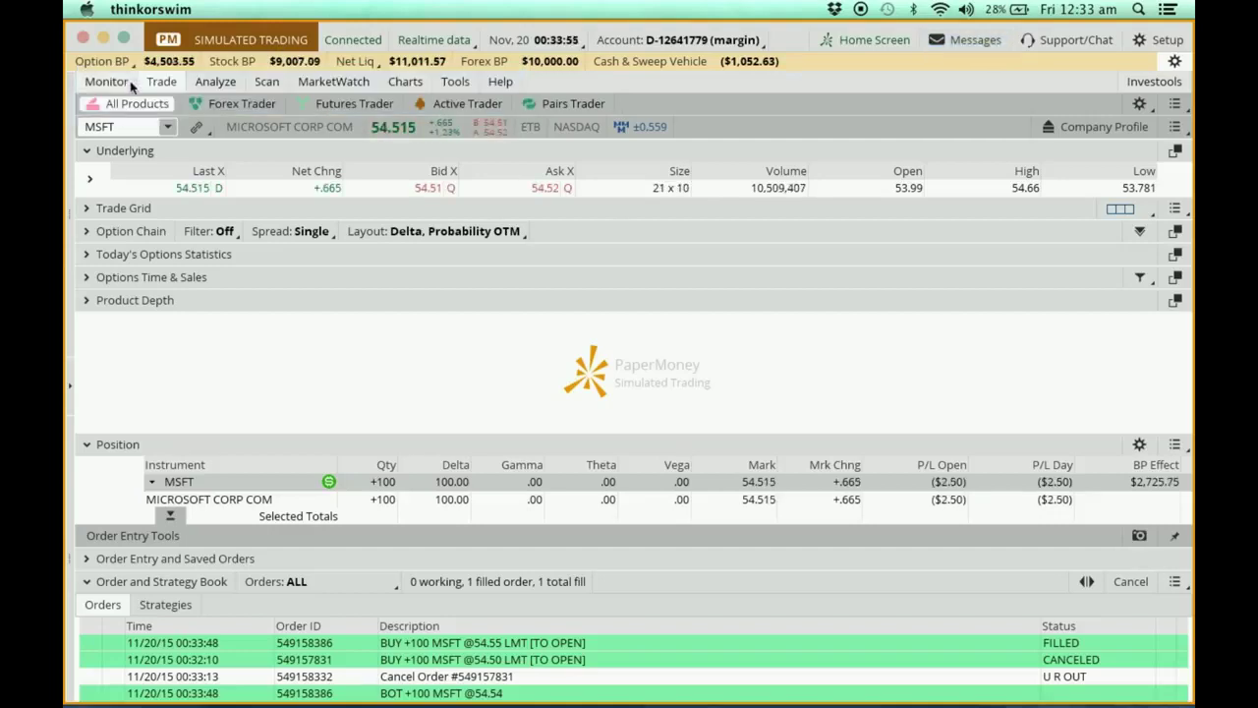
{"action": "mouse_move", "coordinate": [218, 84]}
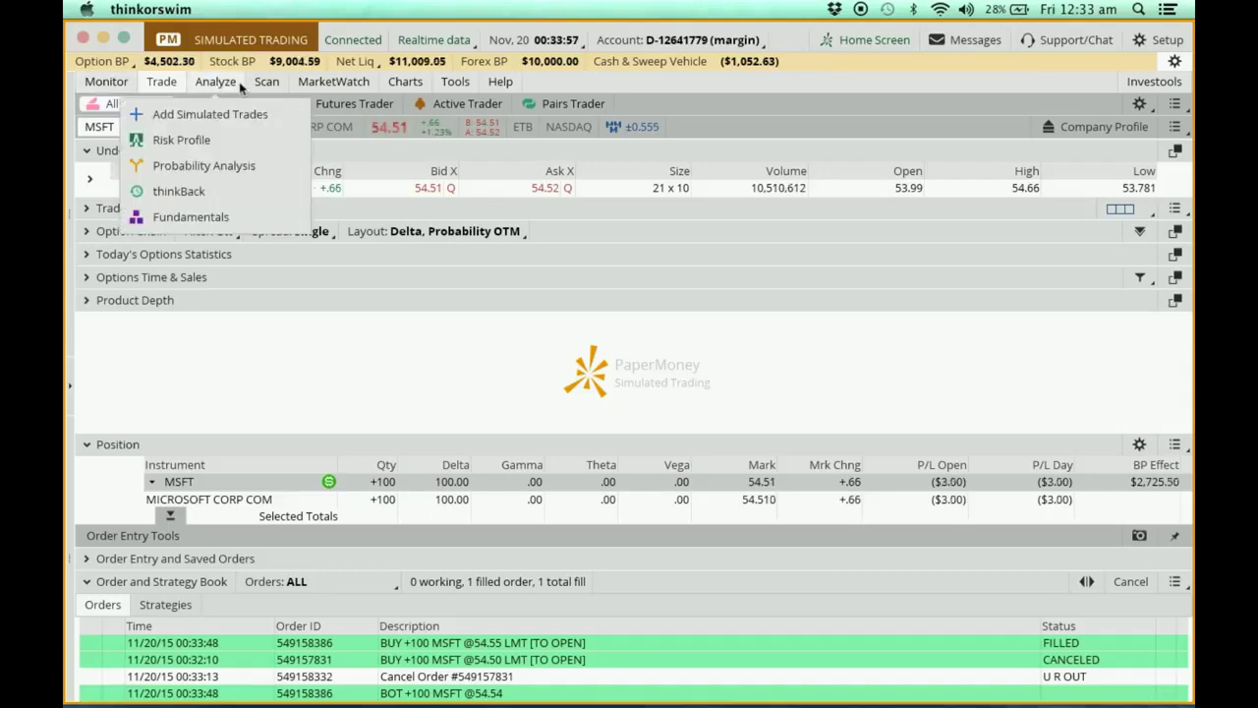
{"action": "mouse_move", "coordinate": [95, 86]}
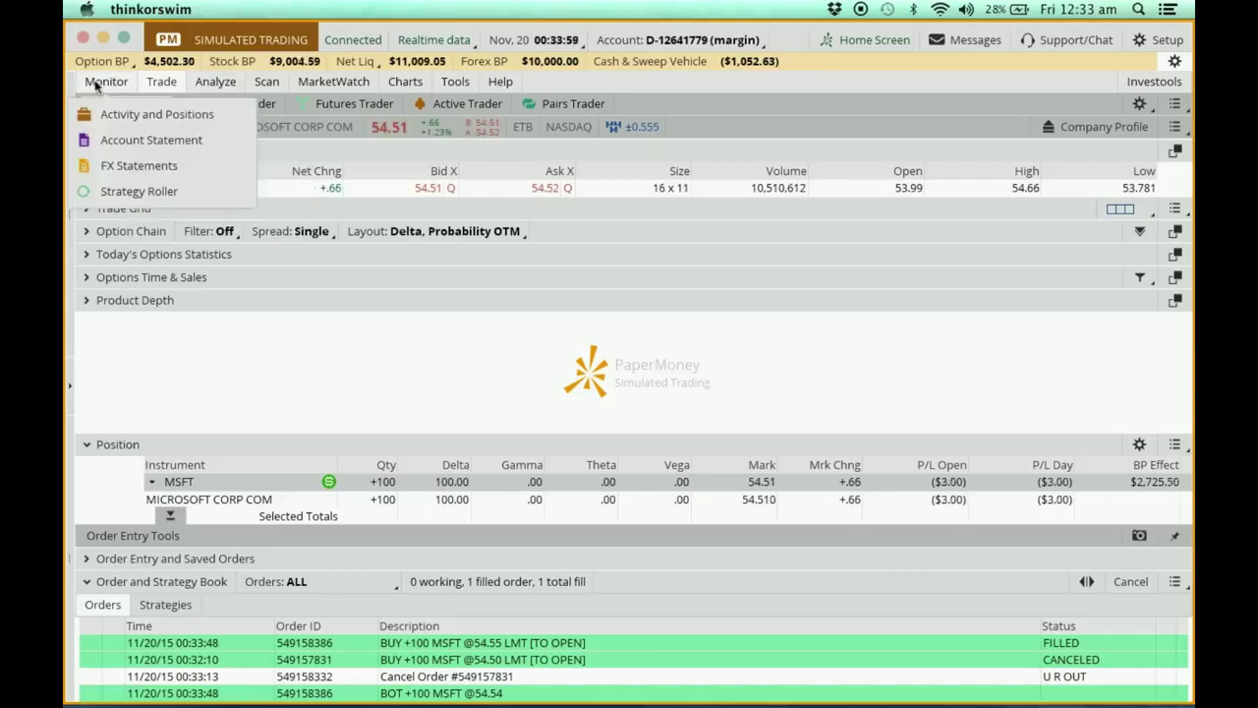
{"action": "left_click", "coordinate": [95, 83]}
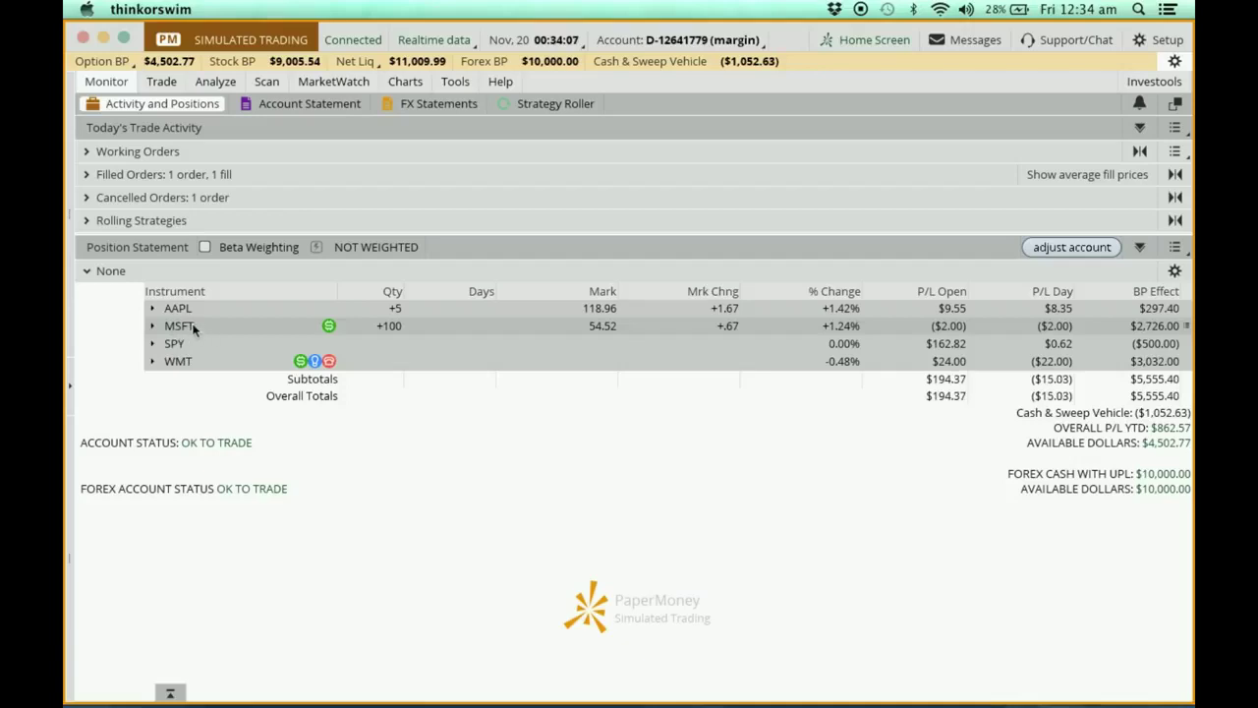
Step: Expand and collapse the +100 MSFT row in the Position Statement to check its details
{"action": "left_click", "coordinate": [152, 327]}
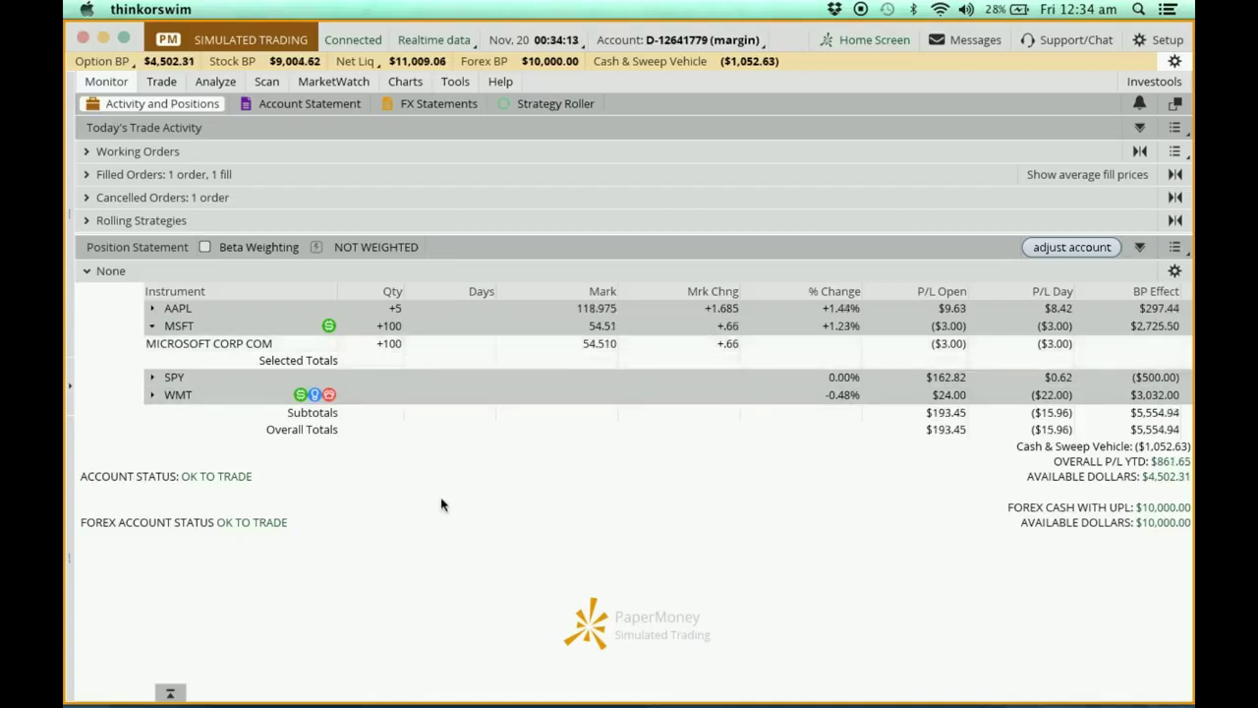
{"action": "left_click", "coordinate": [153, 327]}
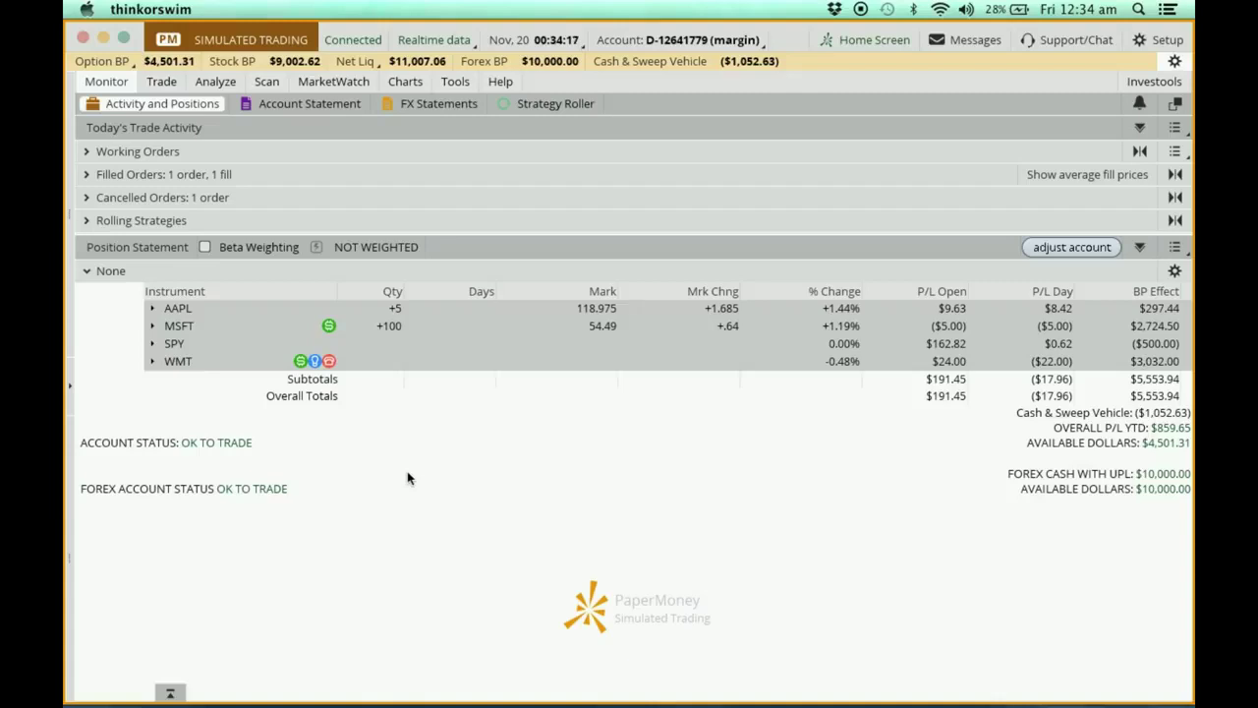